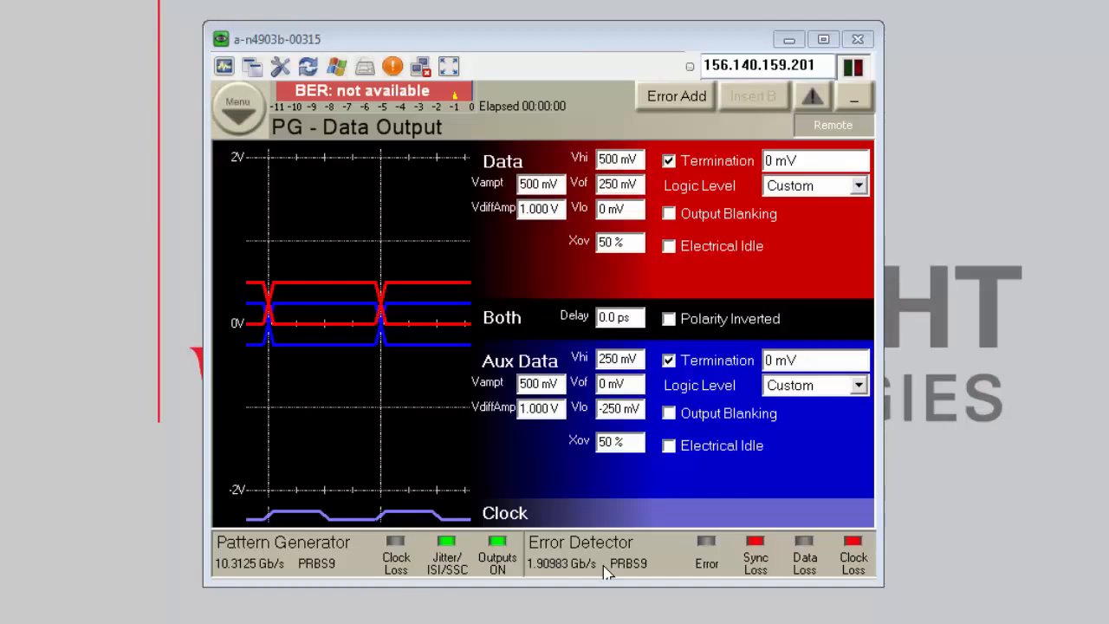
- Minimize the pattern generator GUI and check the firmware revision in the Agilent N4900 Series firmware server window
click(849, 104)
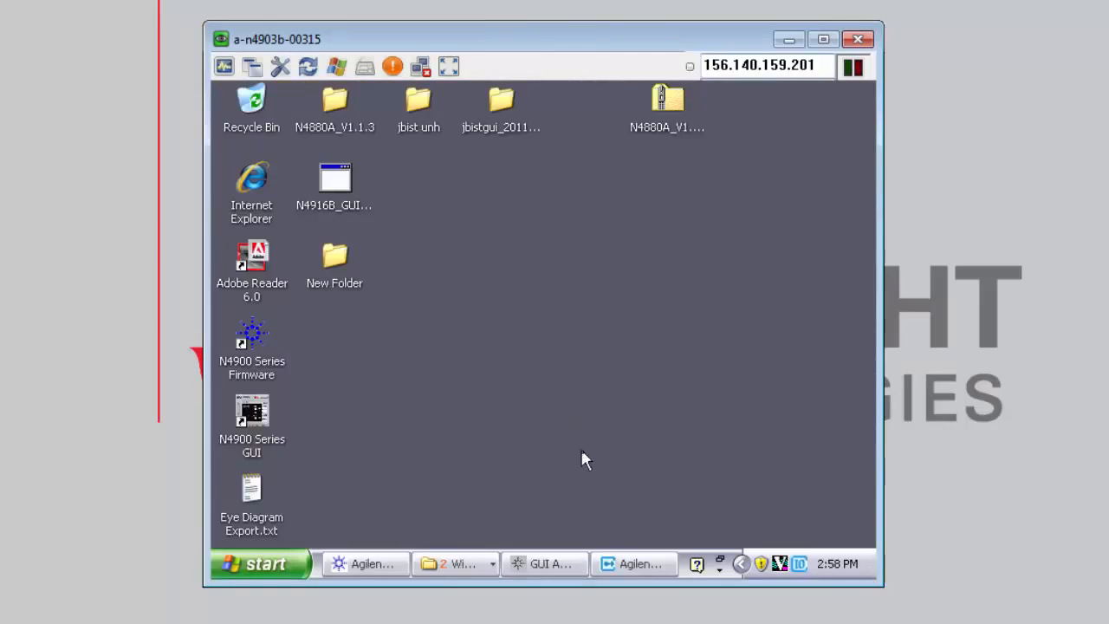
click(372, 564)
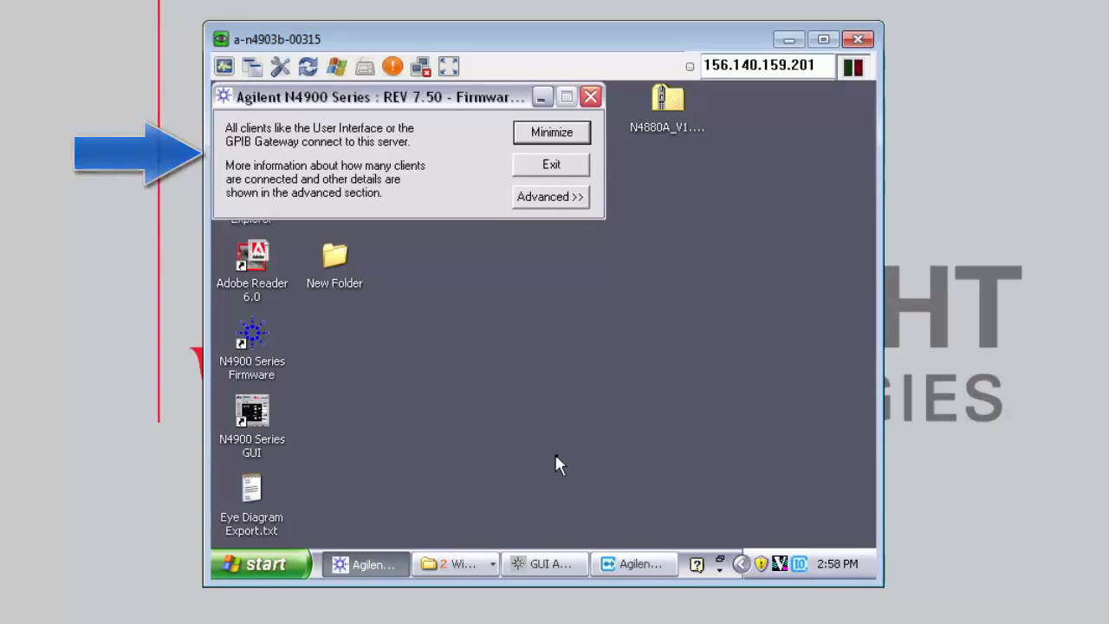
click(534, 95)
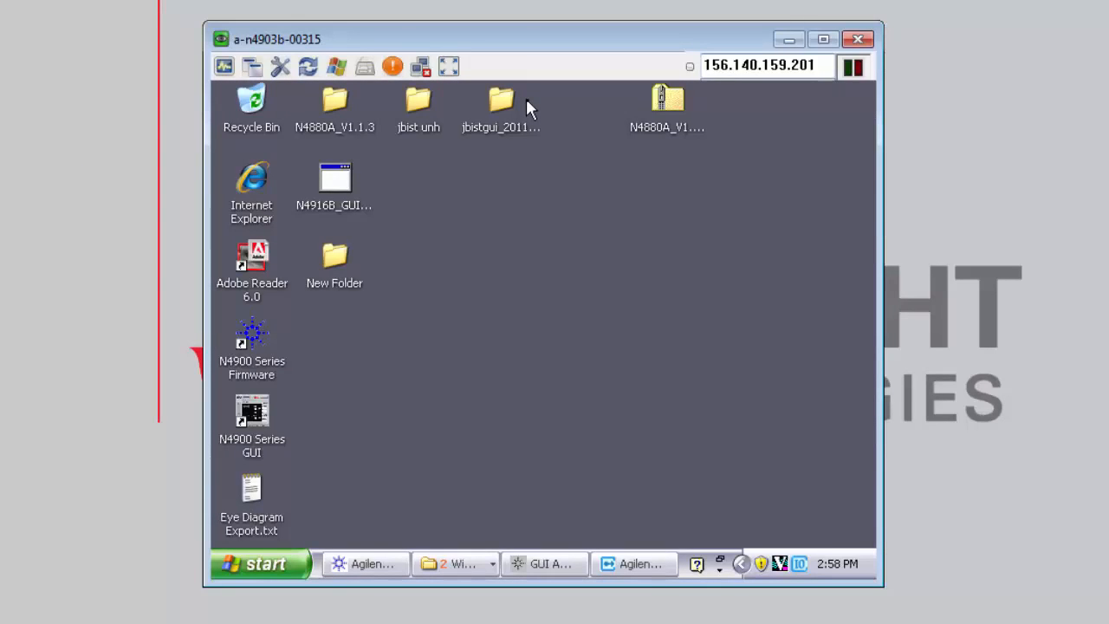
- Check the installed IO Libraries version in the Agilent IO Control information dialog and close it
right_click(800, 564)
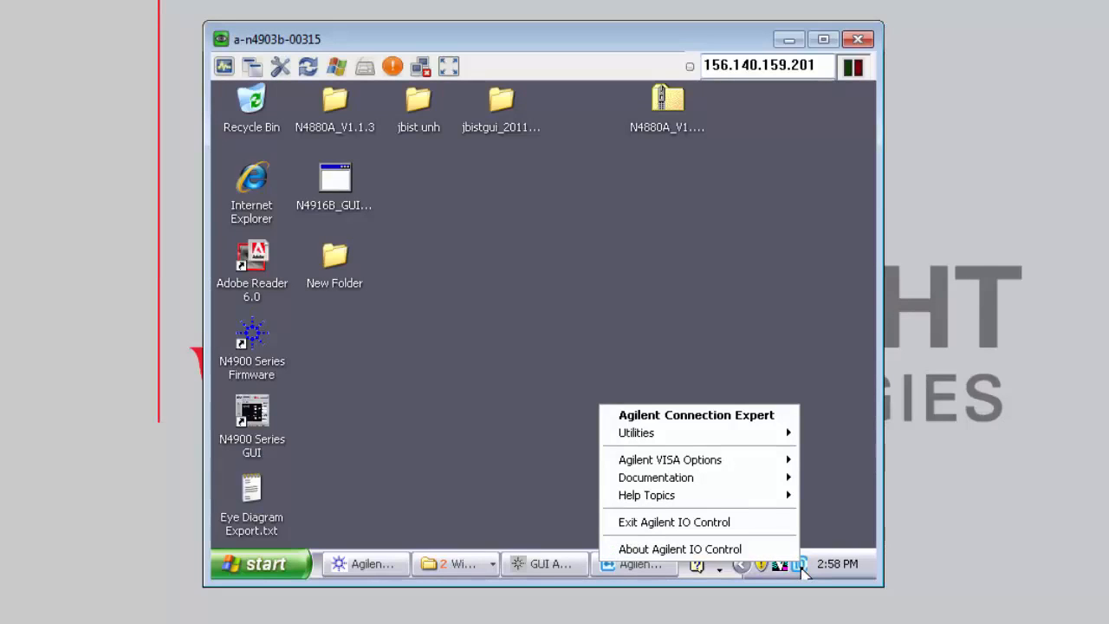
click(738, 549)
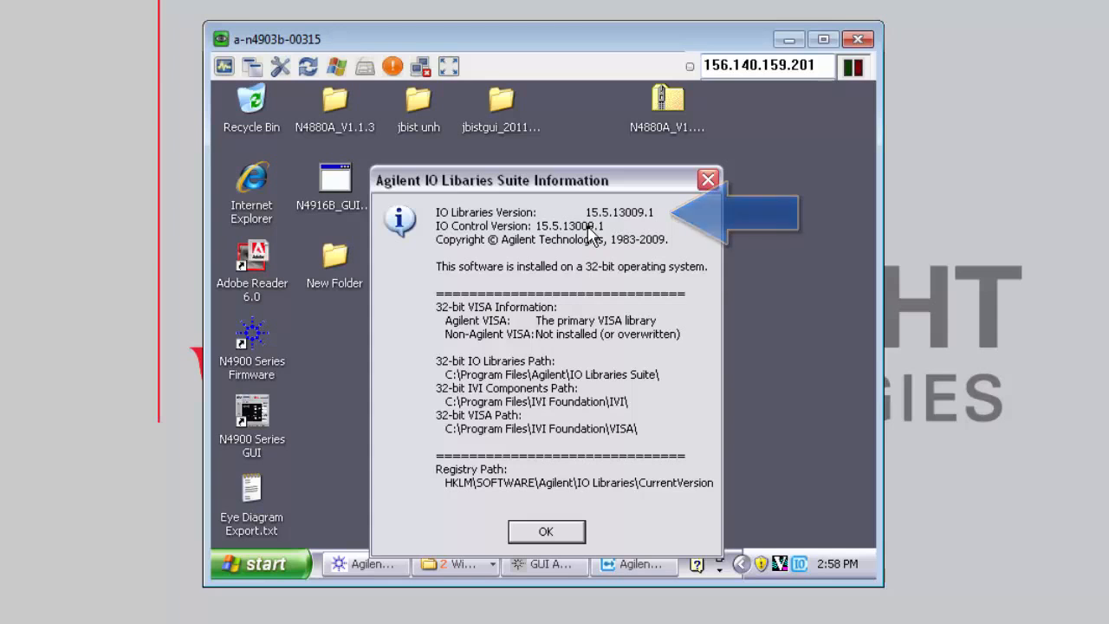
click(546, 531)
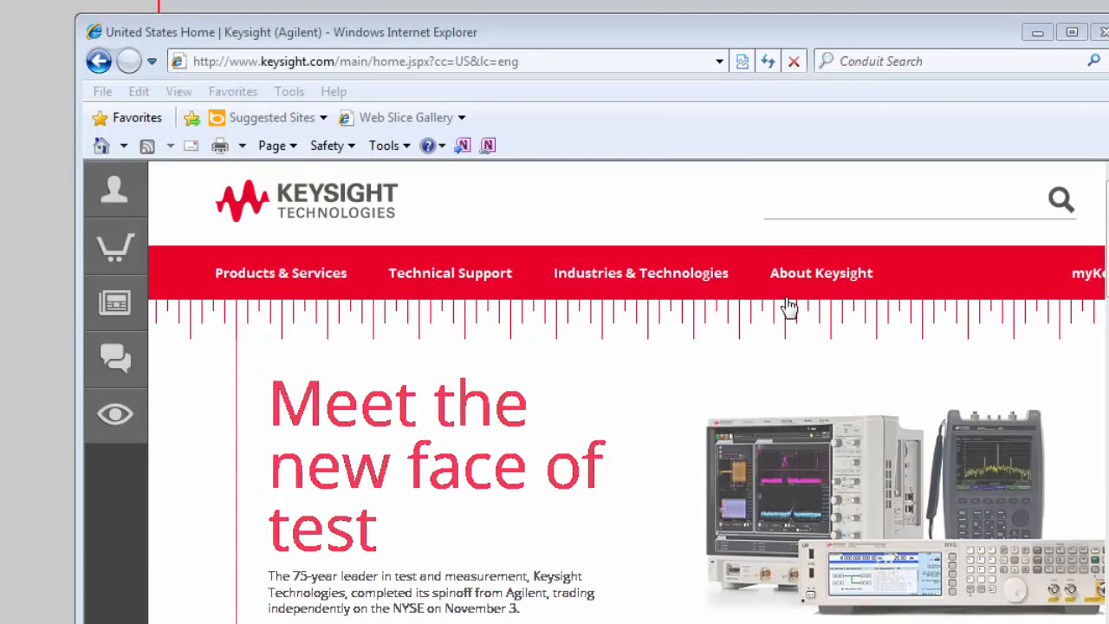
- In Internet Explorer, search the Keysight website for "IO Libraries" and open the IO Libraries Suite product page
double_click(782, 214)
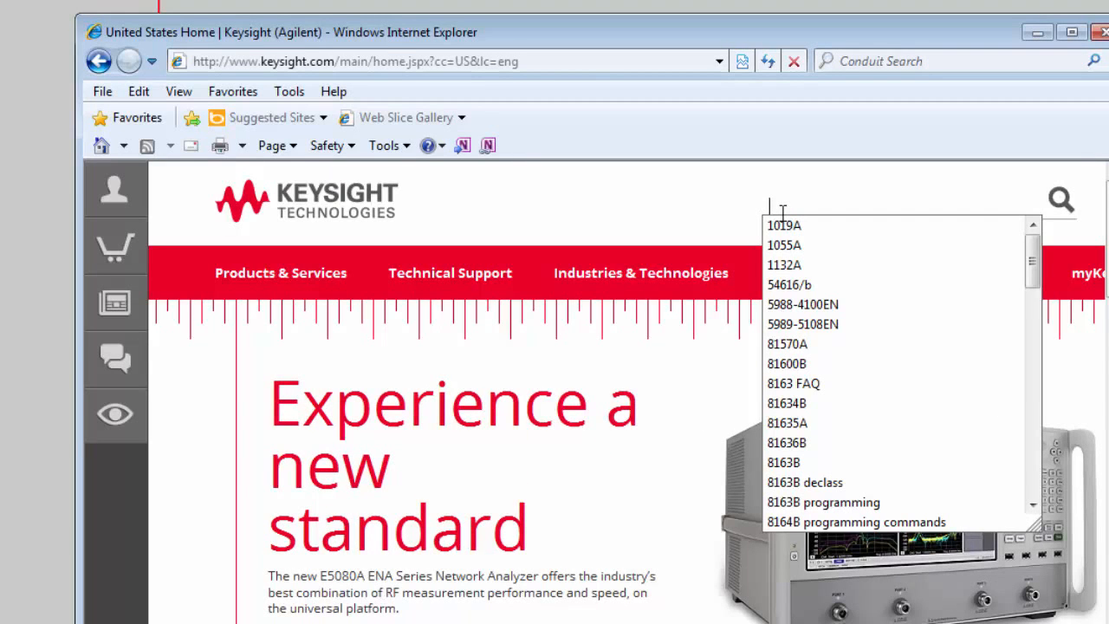
text(IO Lib)
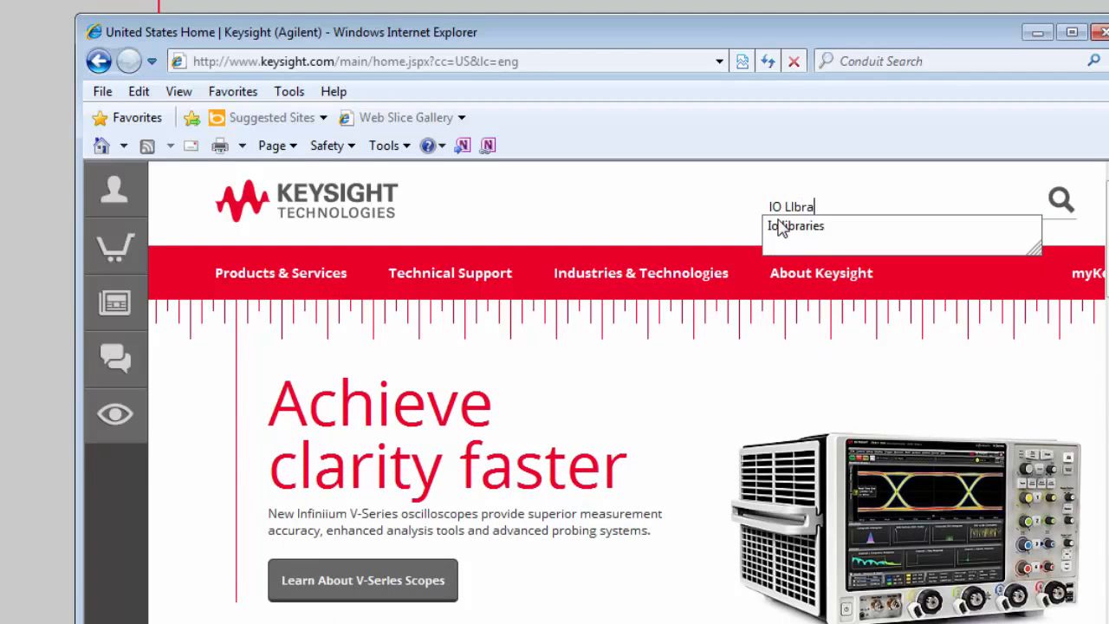
text(raries)
key(Return)
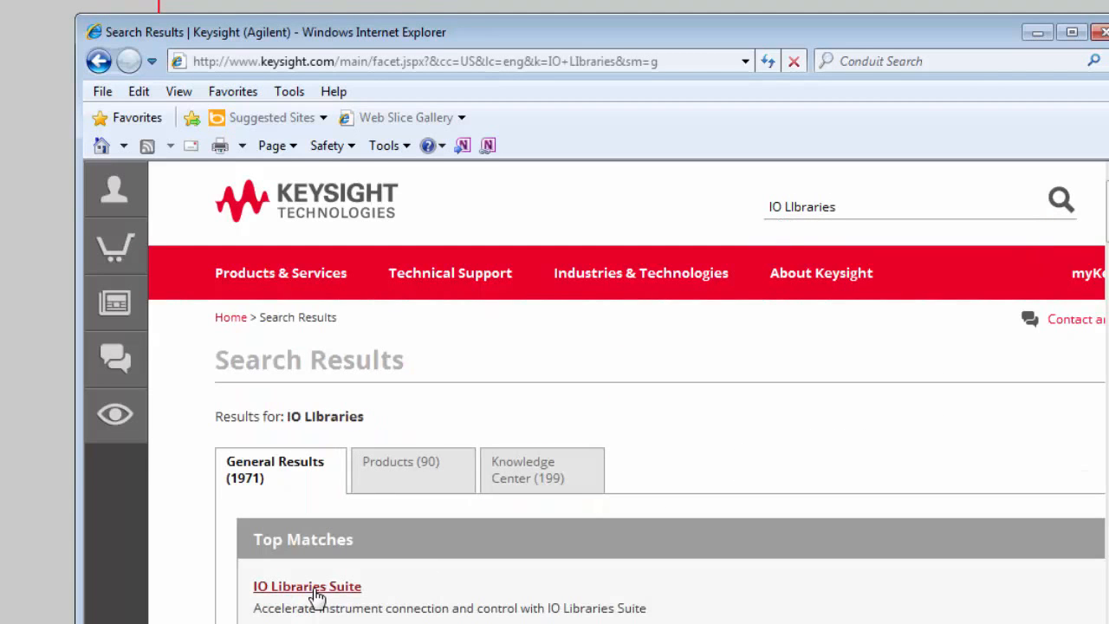
click(317, 589)
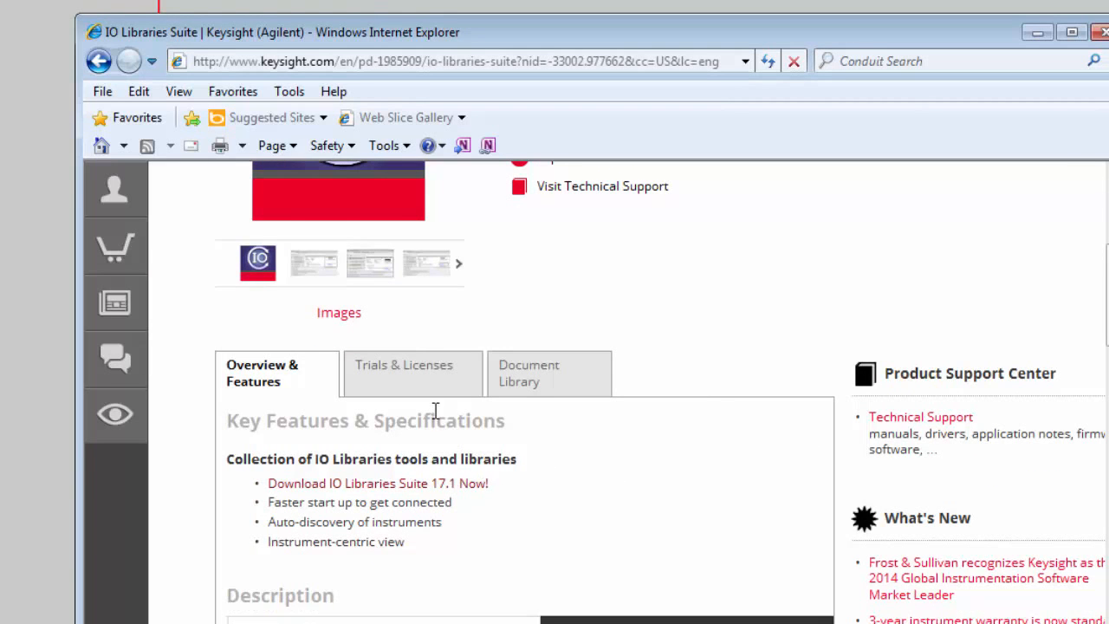
- Open the Keysight IO Libraries Download Archive from the 17.1 download page and browse its previous versions
click(445, 492)
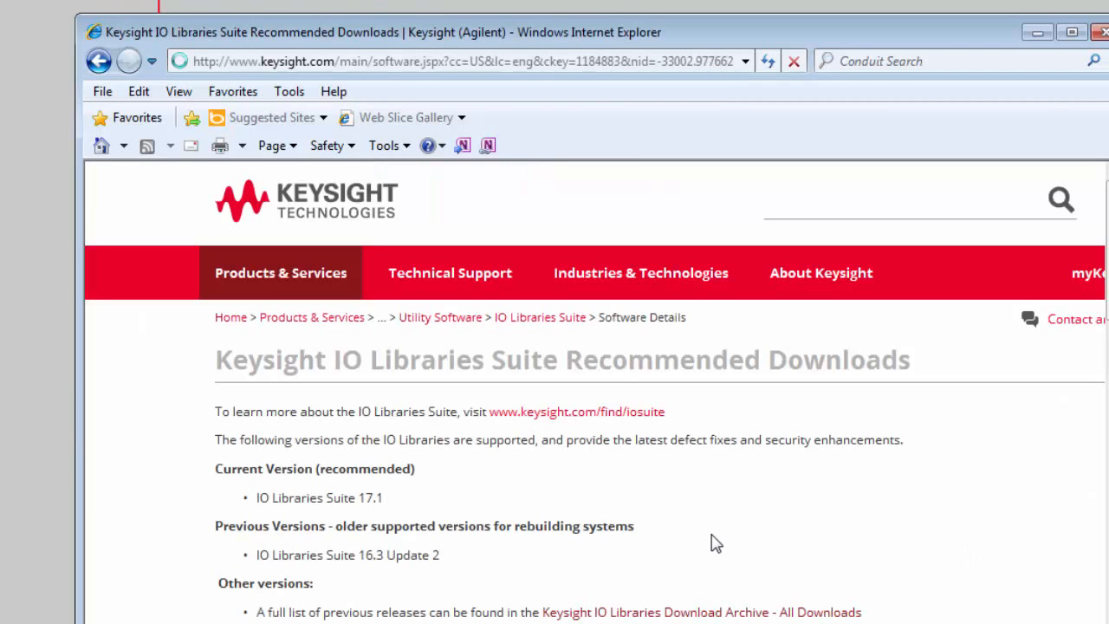
scroll(711, 543, down, 3)
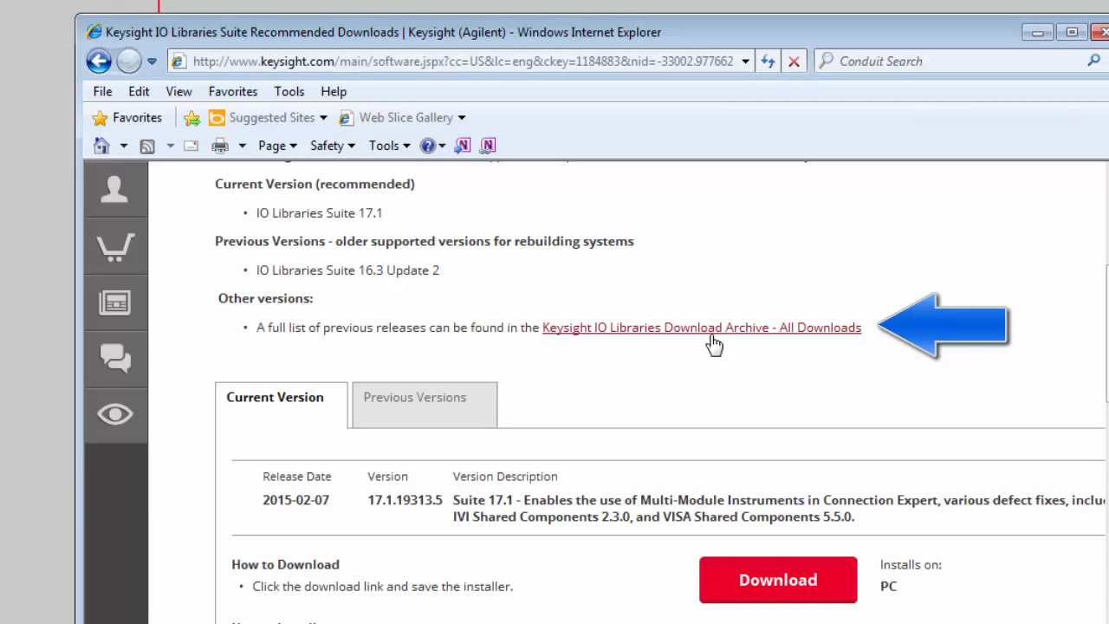
click(712, 328)
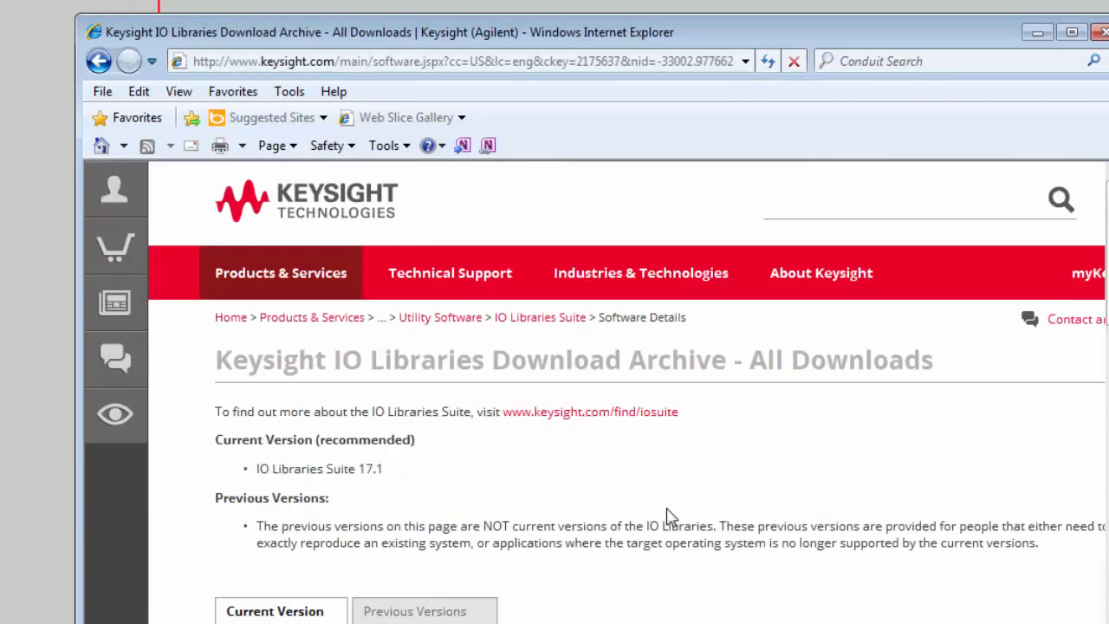
click(463, 615)
scroll(654, 524, down, 3)
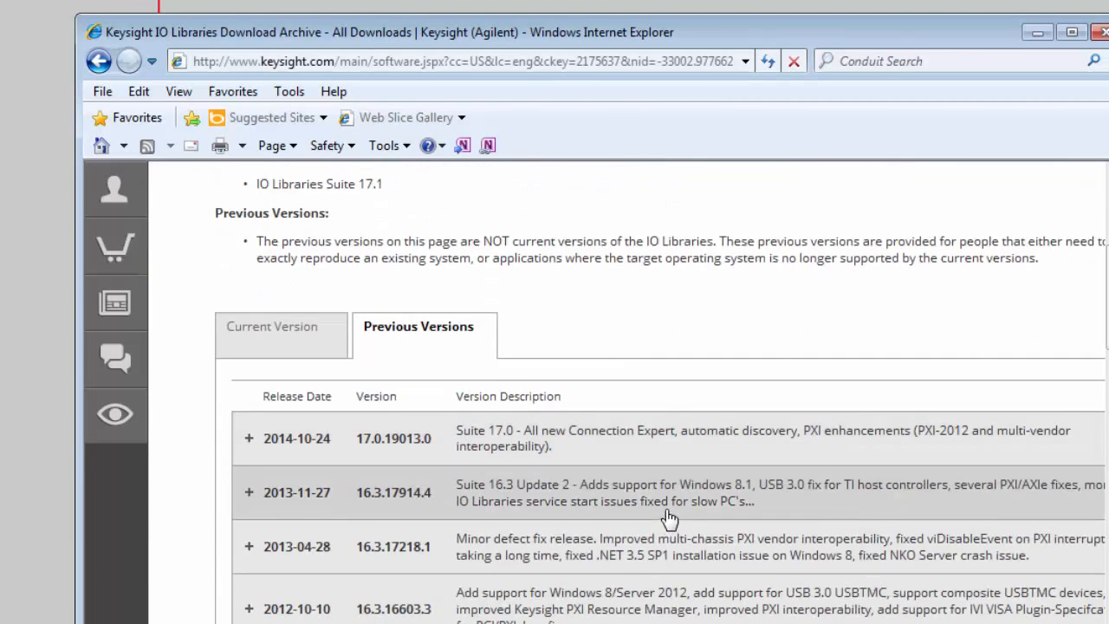
scroll(669, 518, down, 5)
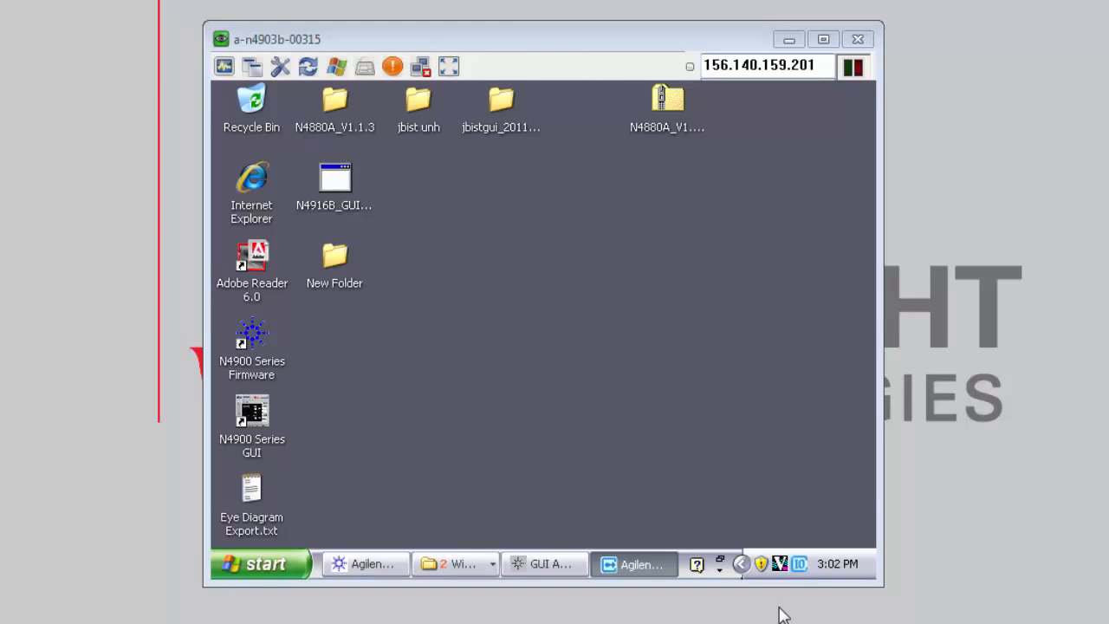
- On the remote instrument, open Agilent Connection Expert and check GPIB0's System Controller and Auto-discover settings
right_click(801, 568)
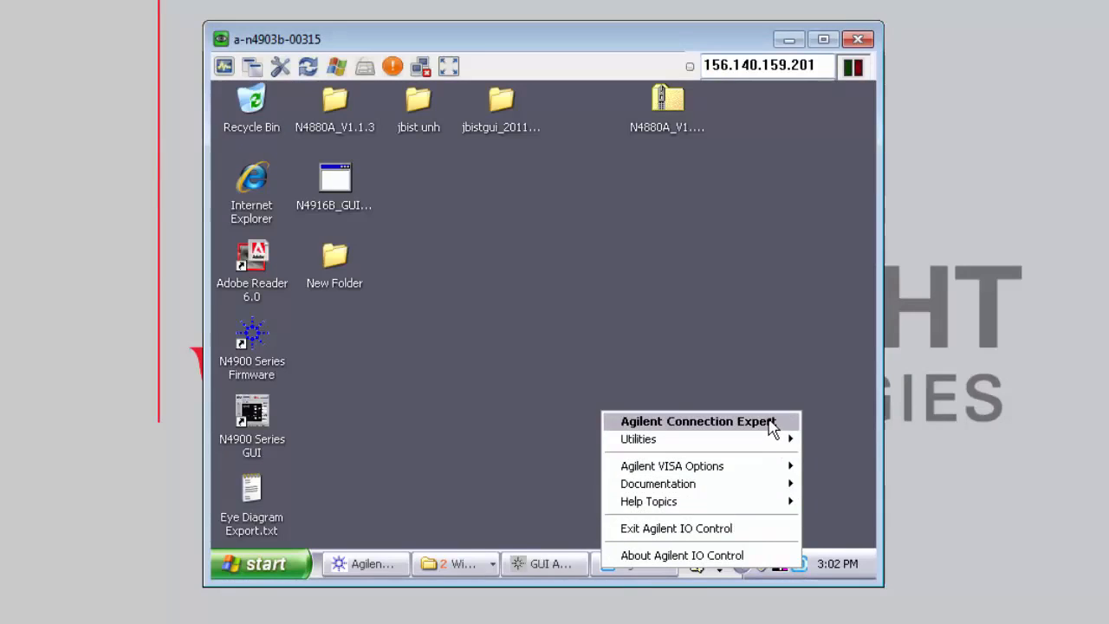
click(770, 422)
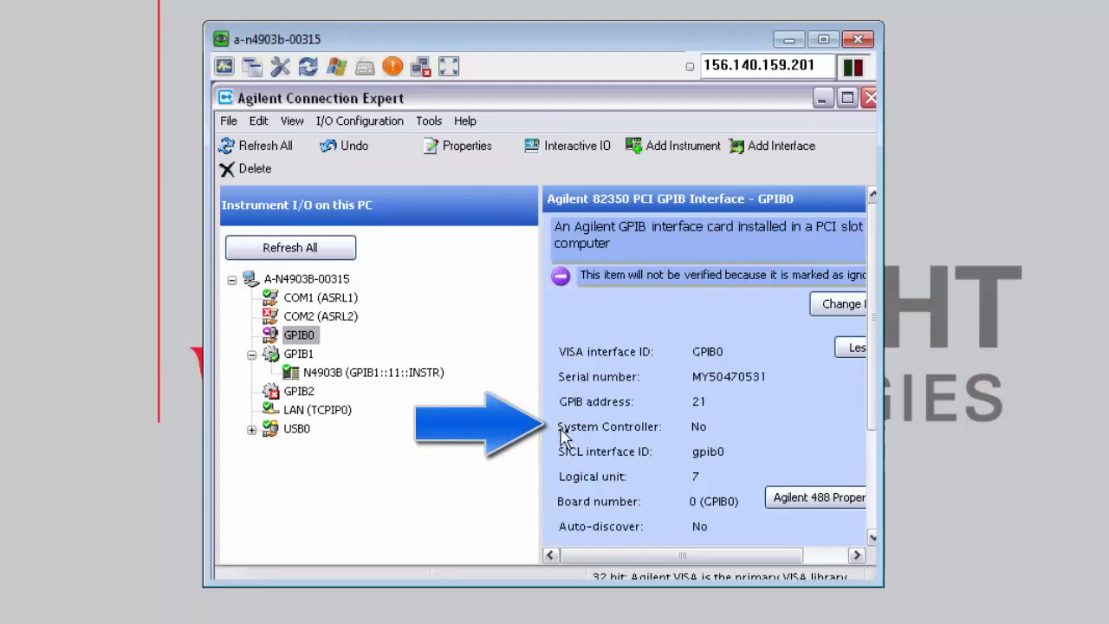
mouse_move(702, 435)
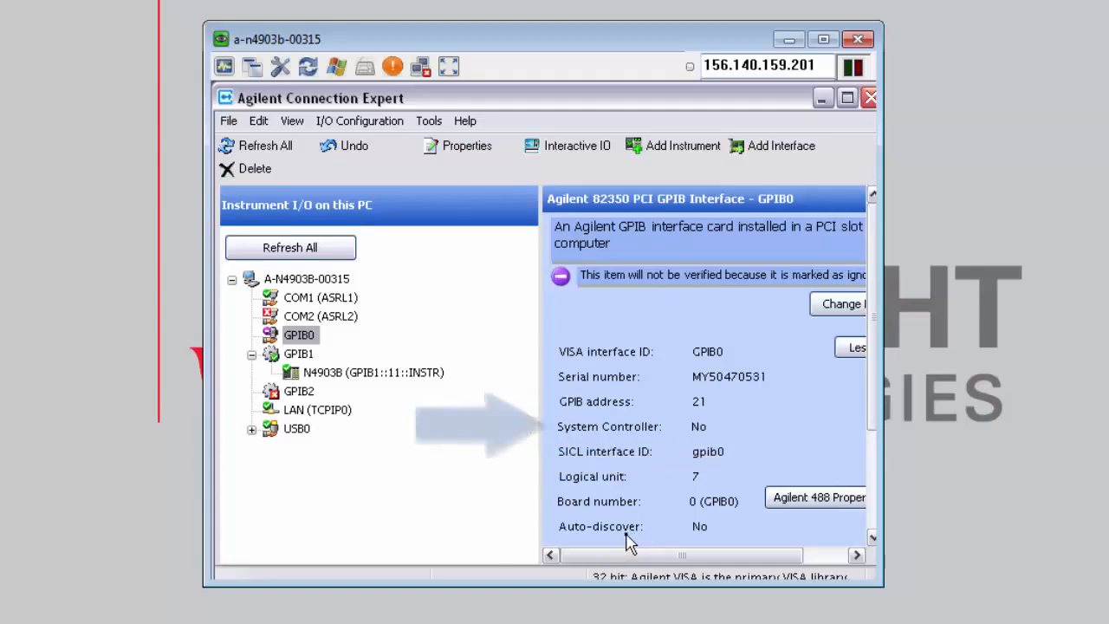
mouse_move(627, 540)
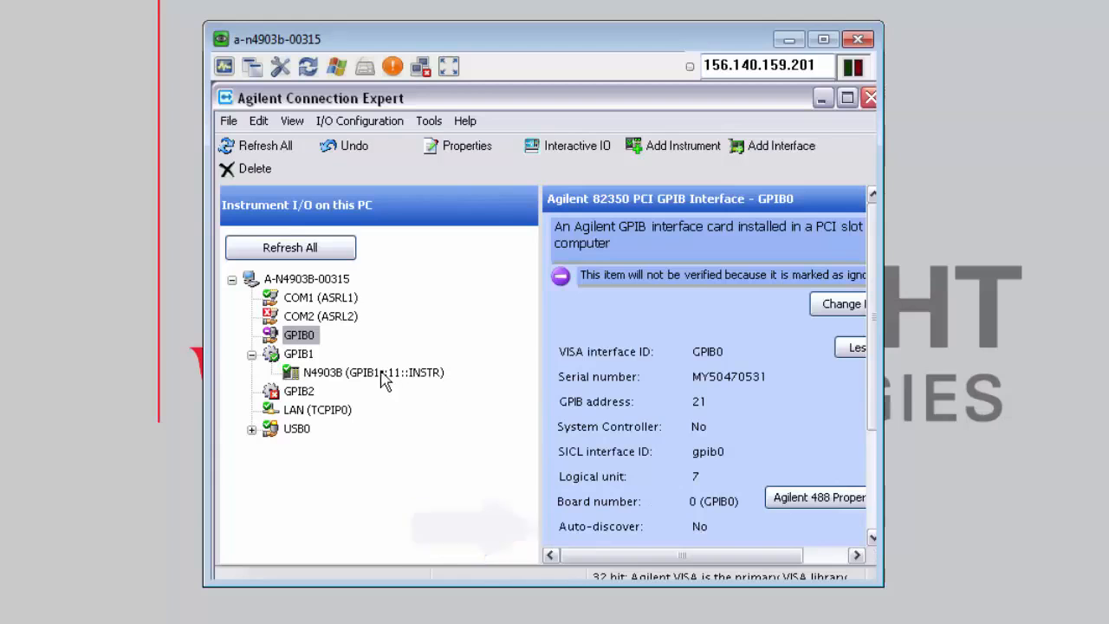
- Open the GPIB0 interface's properties, check the system controller and auto-discover options, and accept the dialog
right_click(291, 343)
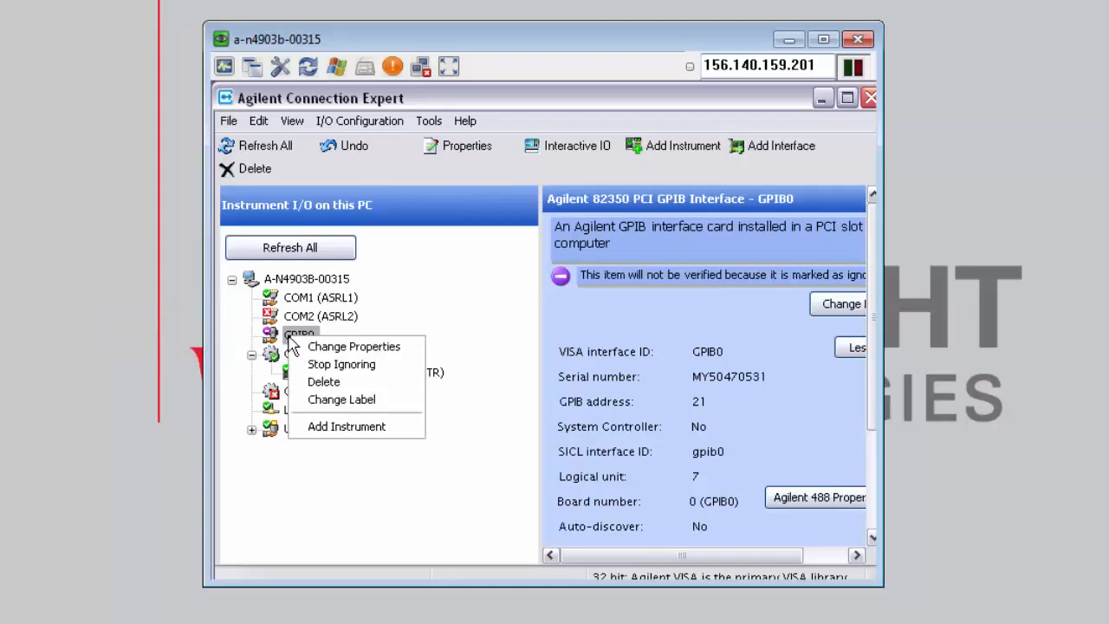
click(314, 351)
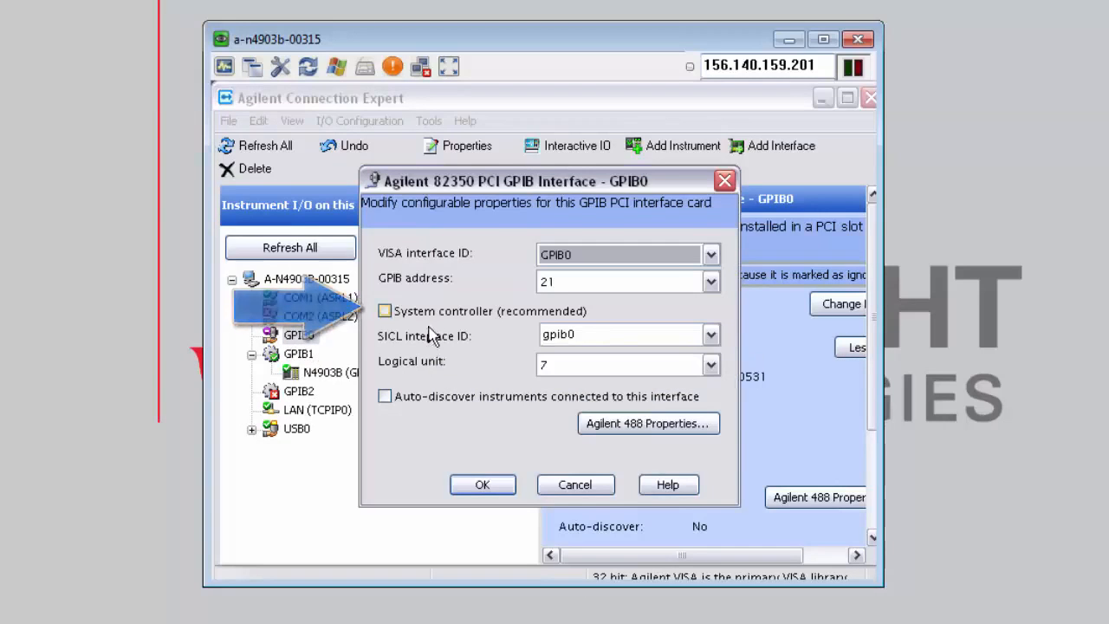
click(481, 486)
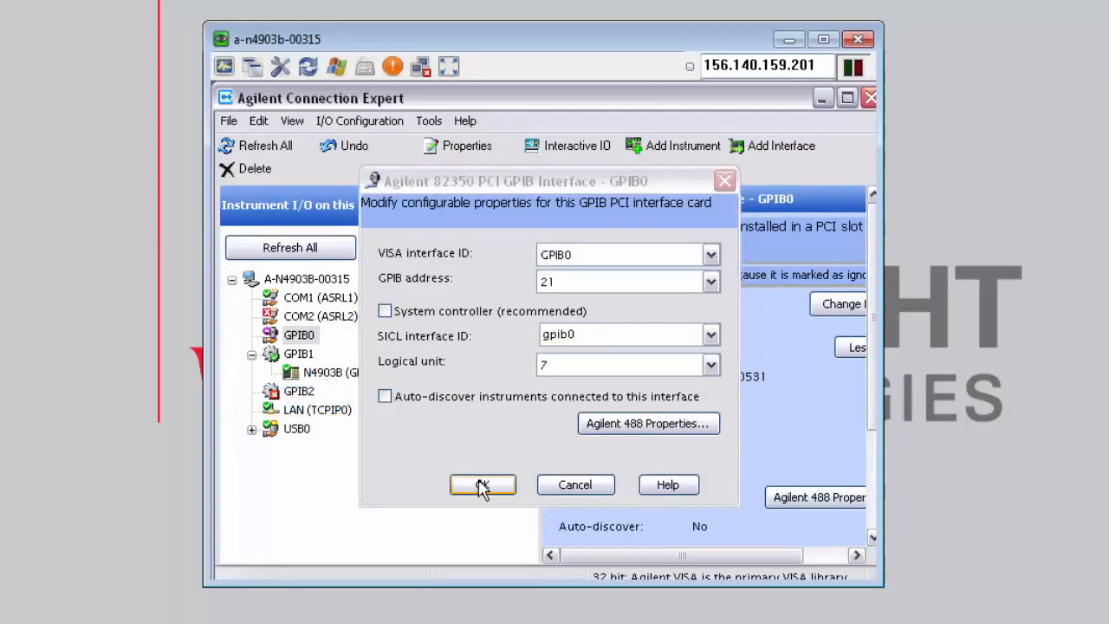
right_click(313, 338)
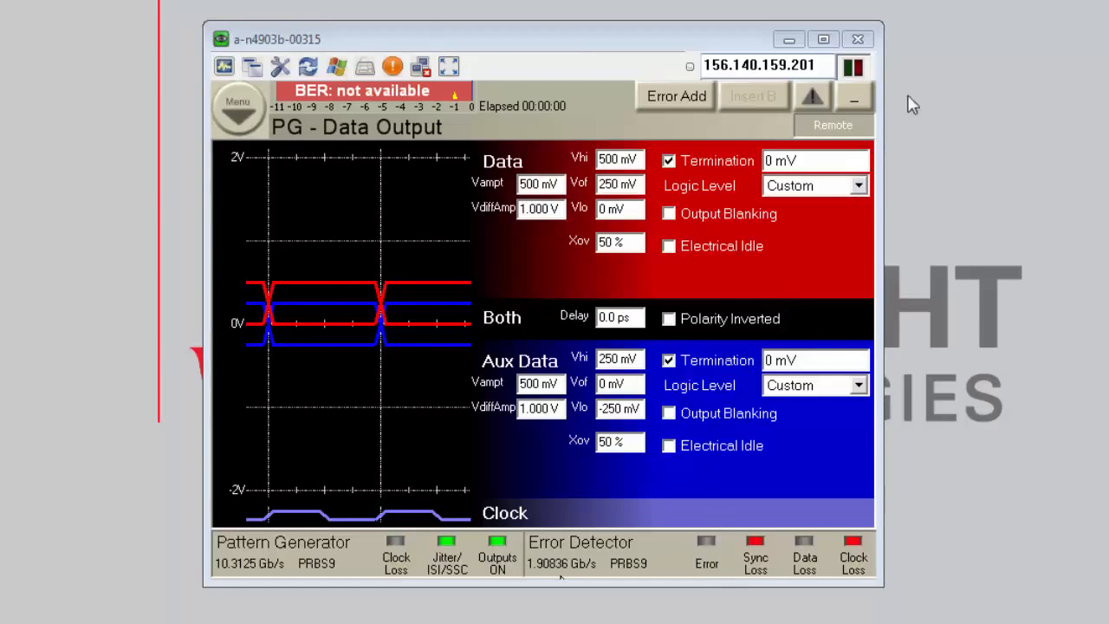
- Minimize the instrument GUI and launch iocfg32.exe from C:\Program Files\Agilent\IO Libraries Suite\bin
click(854, 99)
click(445, 570)
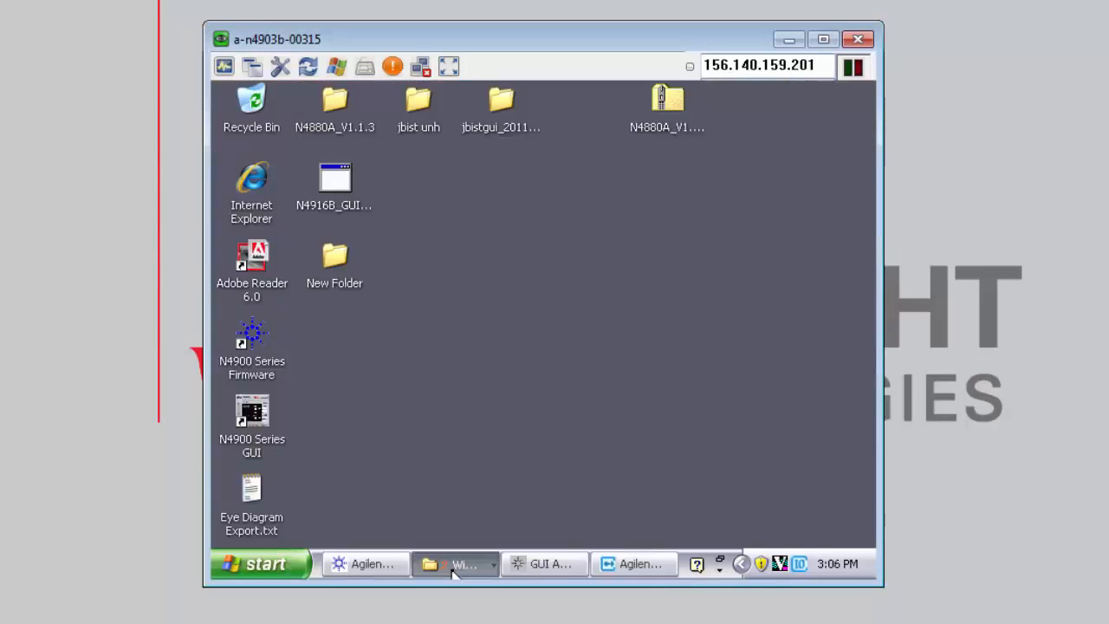
click(458, 500)
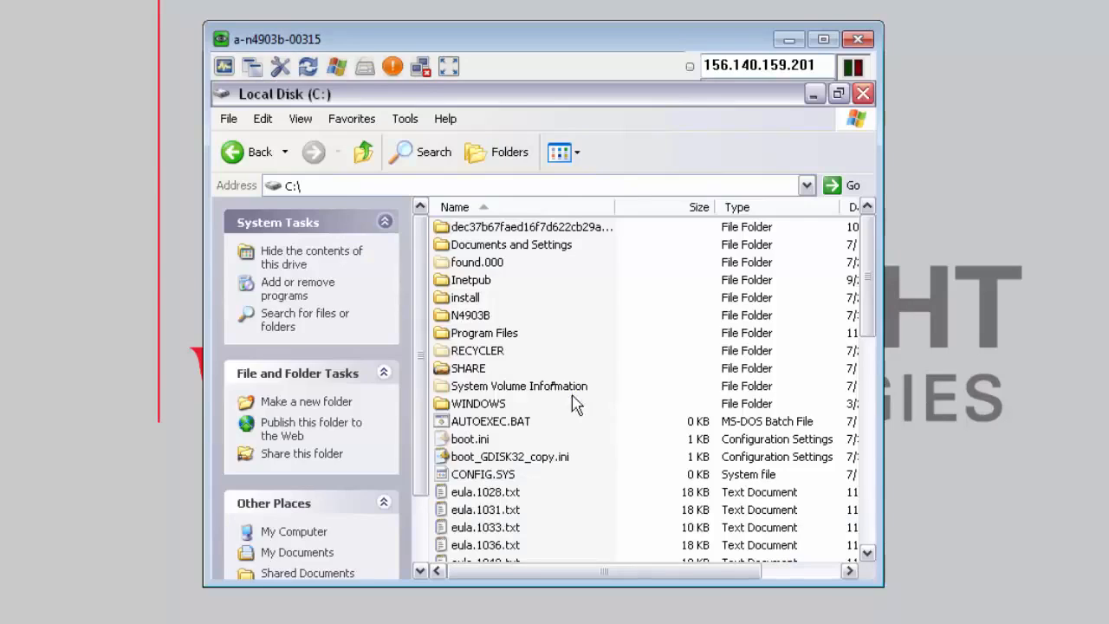
double_click(505, 336)
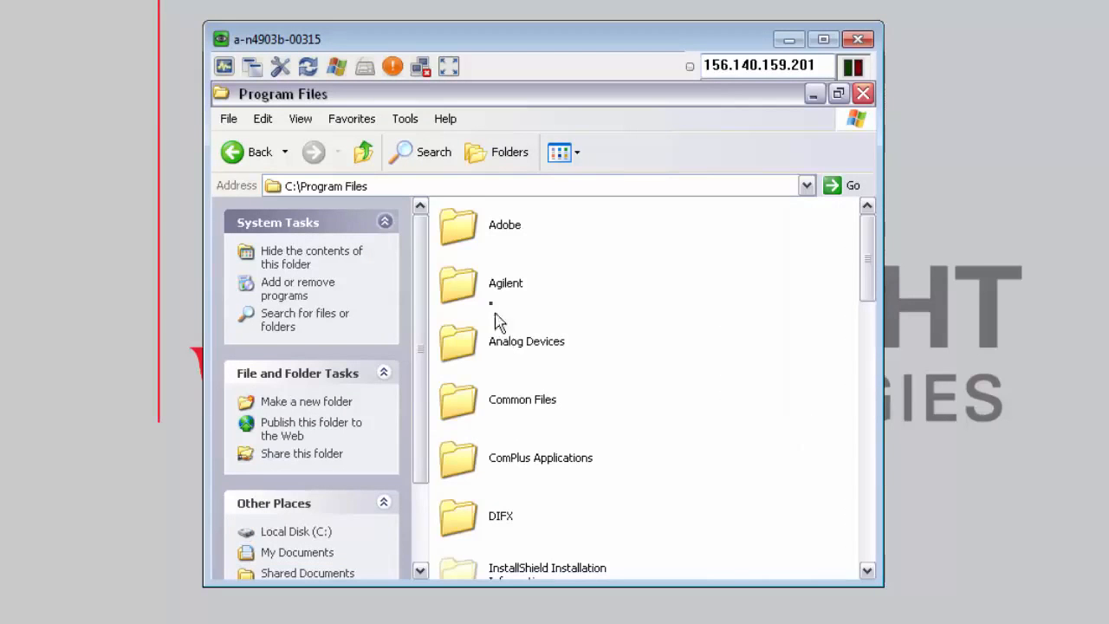
double_click(488, 288)
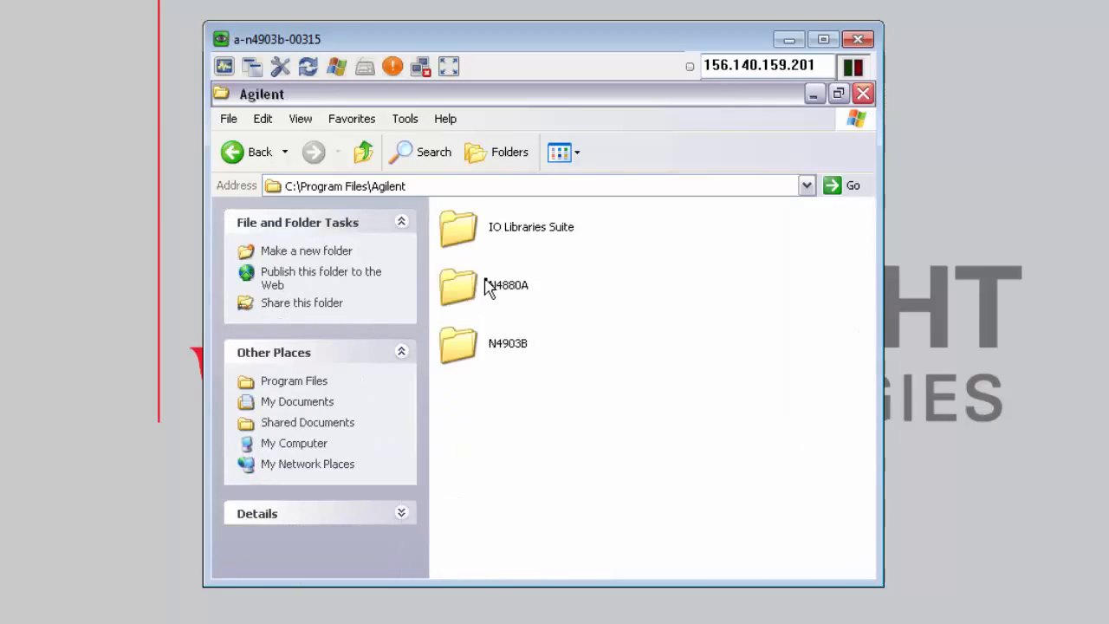
double_click(496, 230)
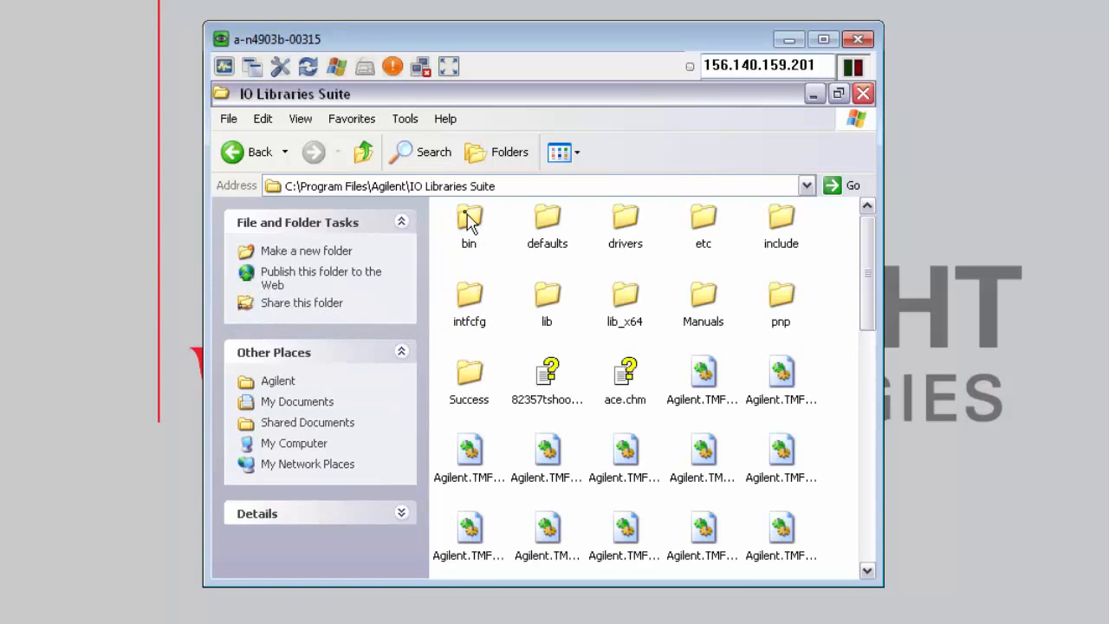
double_click(468, 221)
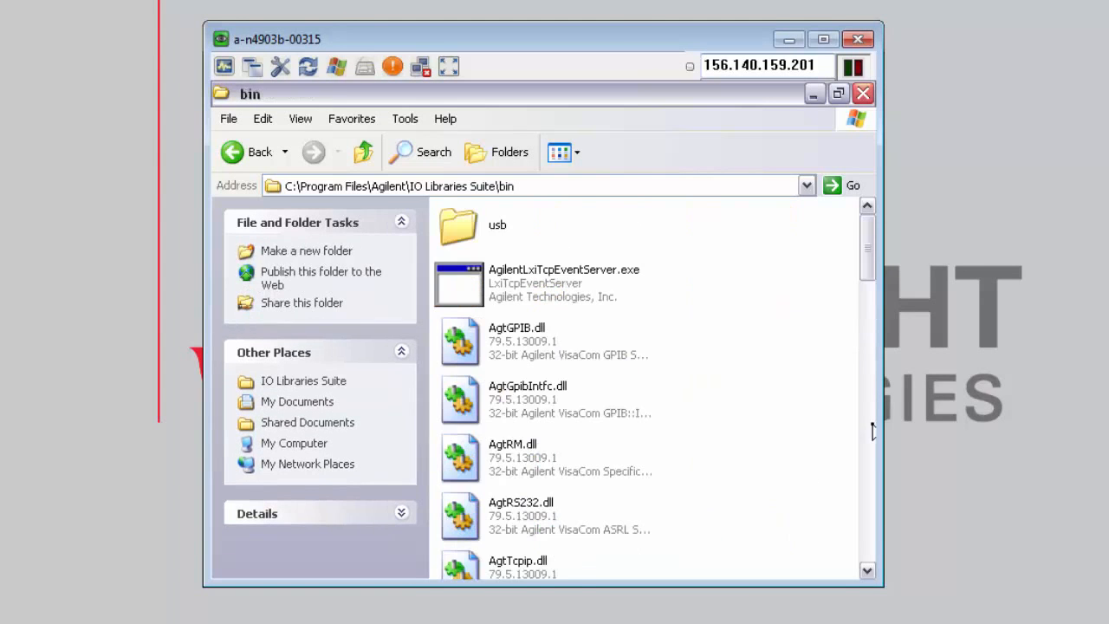
click(870, 430)
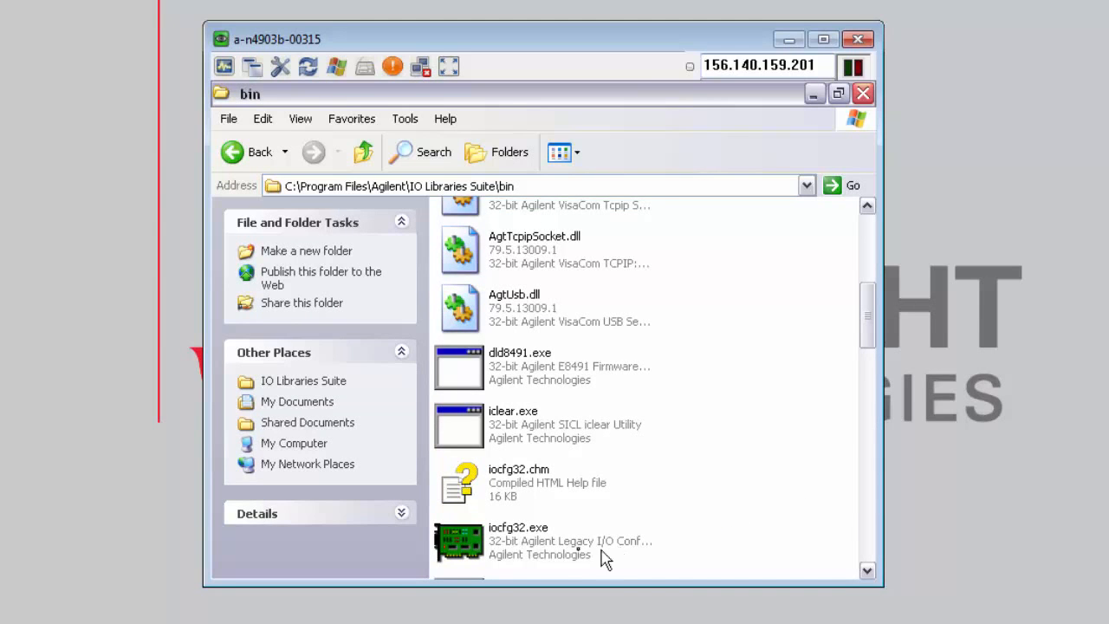
double_click(574, 554)
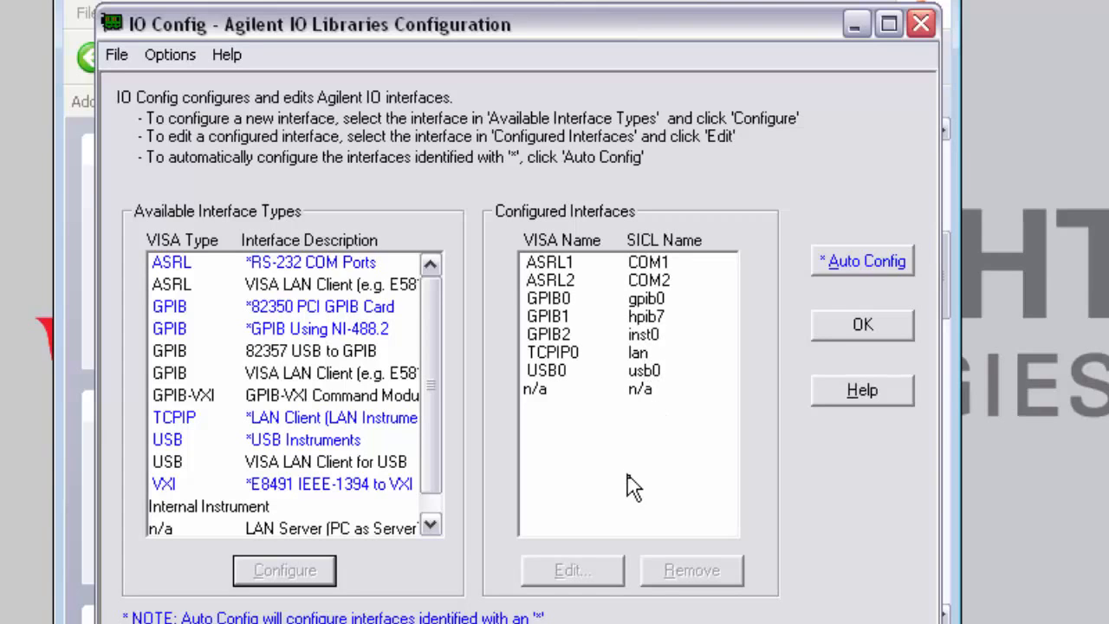
- Remove the USB0, TCPIP0, GPIB2 and GPIB1 interfaces from the configured interfaces, and select GPIB0
click(585, 378)
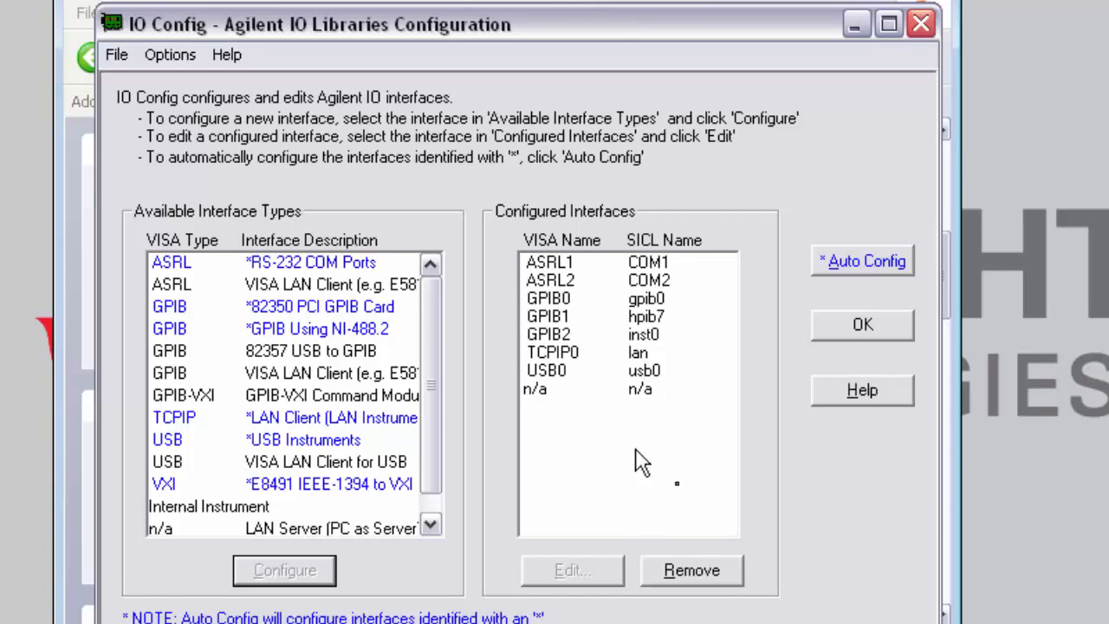
click(696, 570)
click(639, 352)
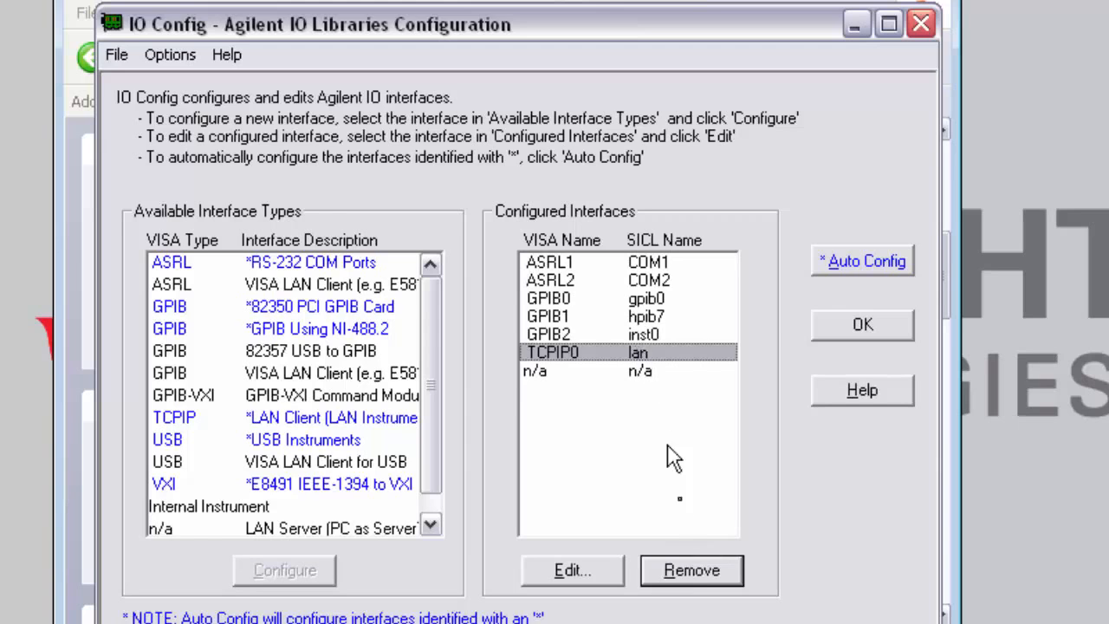
click(691, 570)
click(673, 338)
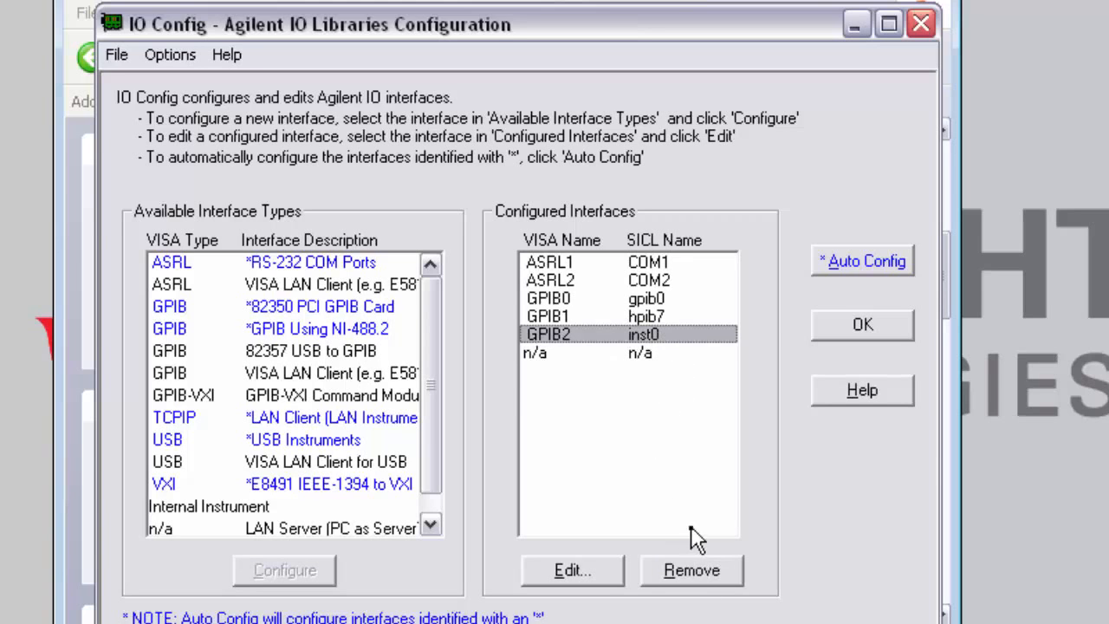
click(692, 570)
click(645, 317)
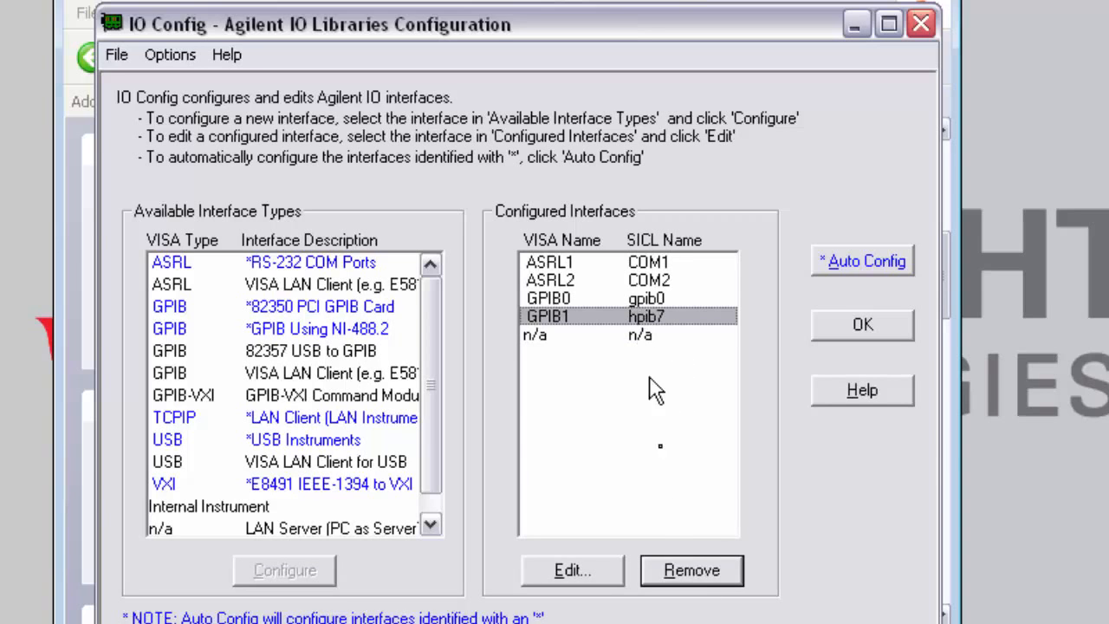
click(699, 570)
click(633, 281)
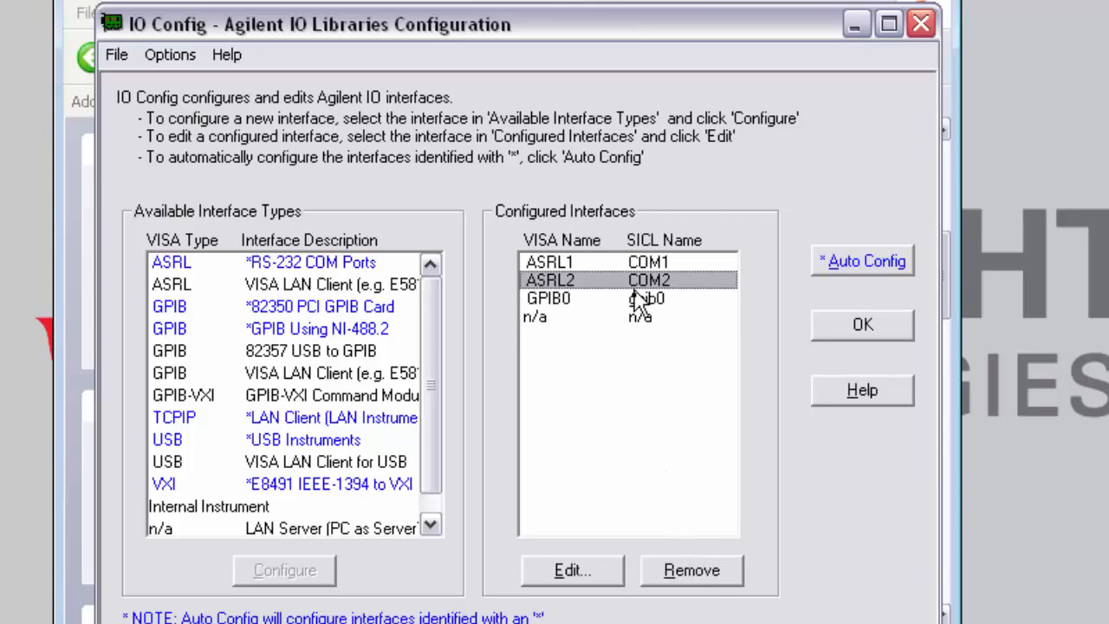
click(638, 301)
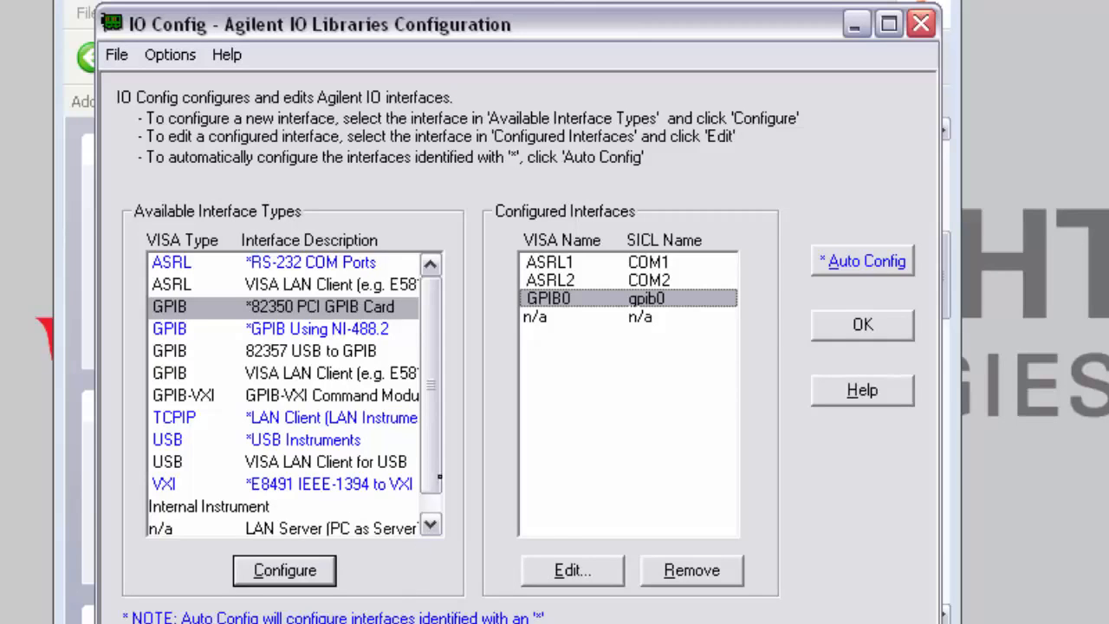
- Configure an Internal Instrument interface with SICL name hpib7, VISA name GPIB1, logical unit 8 and bus address 21
scroll(434, 507, down, 1)
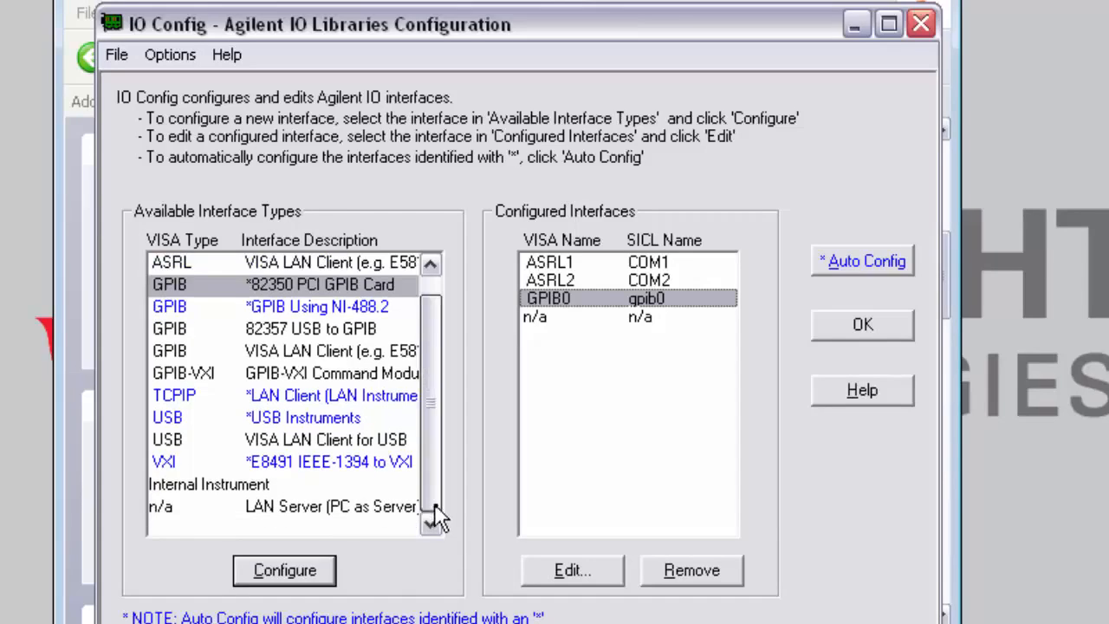
click(267, 485)
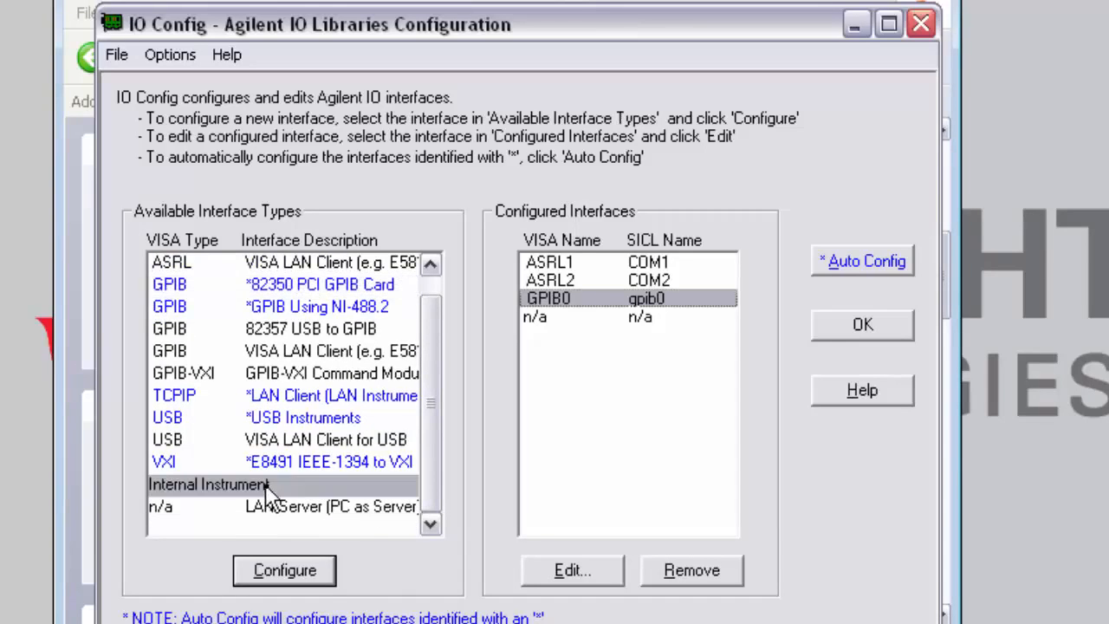
click(311, 569)
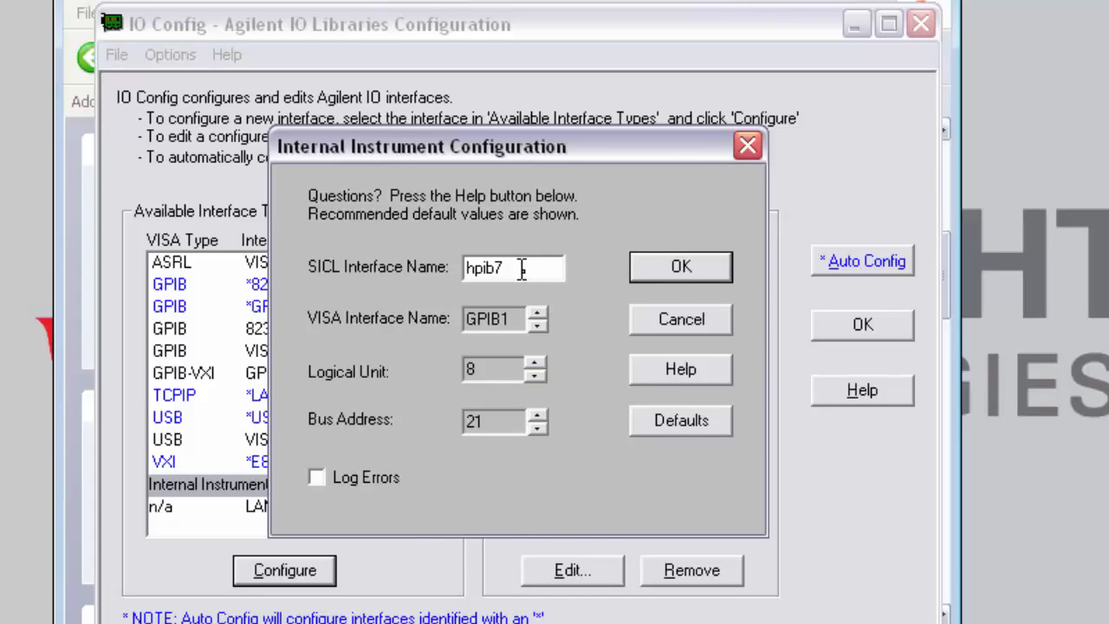
click(681, 268)
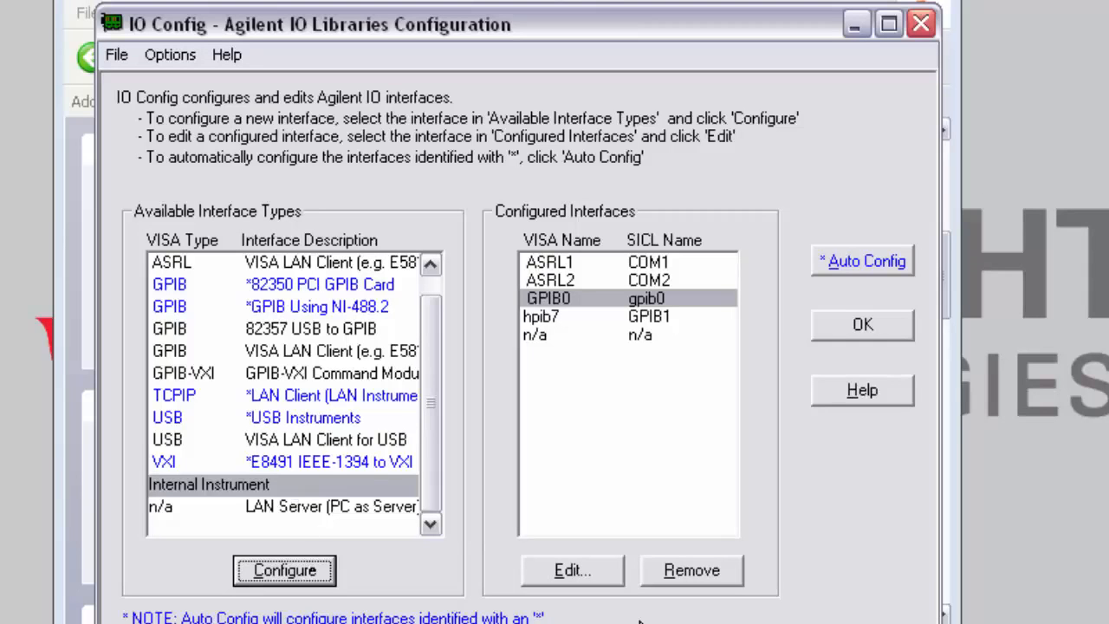
- Configure a second Internal Instrument interface with SICL name inst0, VISA name GPIB2, logical unit 9 and bus address 21
click(315, 573)
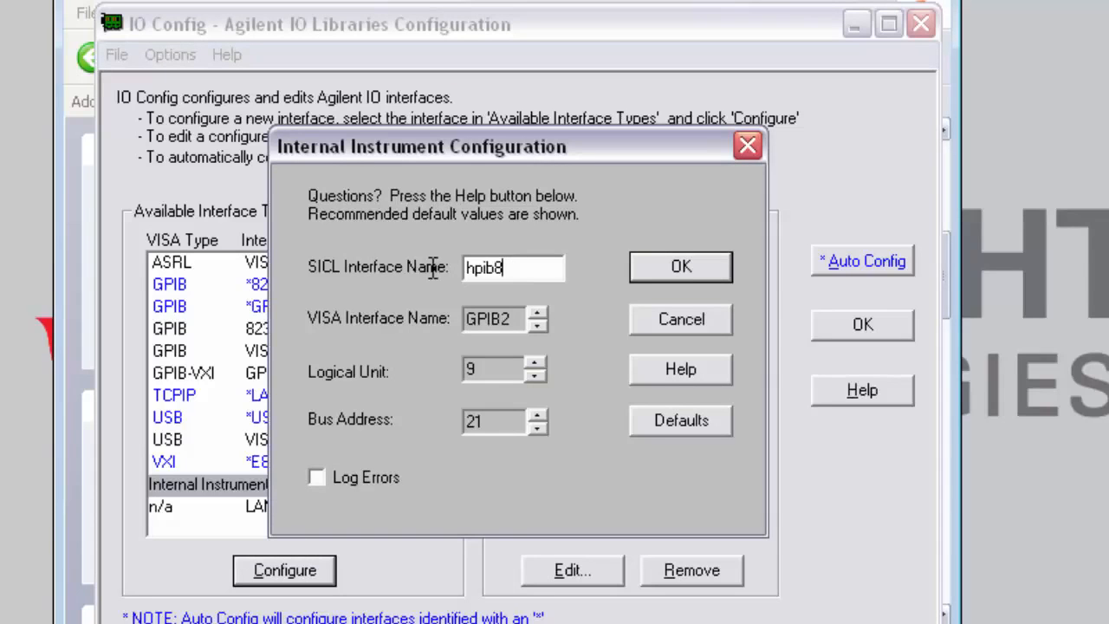
key(shift+Home)
key(BackSpace)
text(inst0)
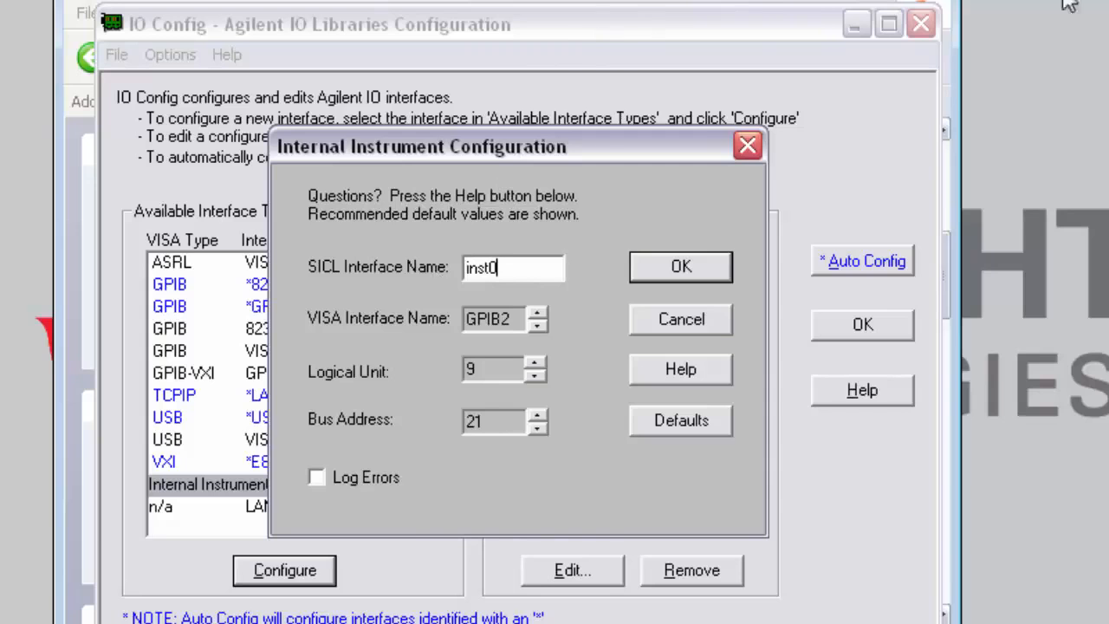
click(689, 271)
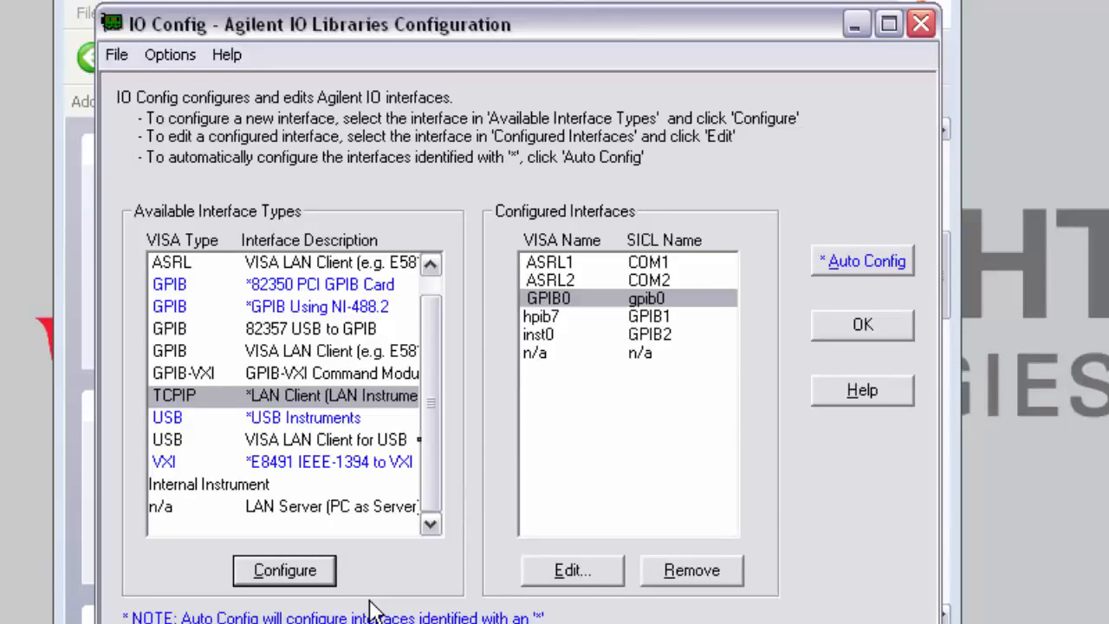
- Add the TCPIP0 LAN Client interface with its default settings and the USB Instruments interface, and accept the IO configuration
click(303, 578)
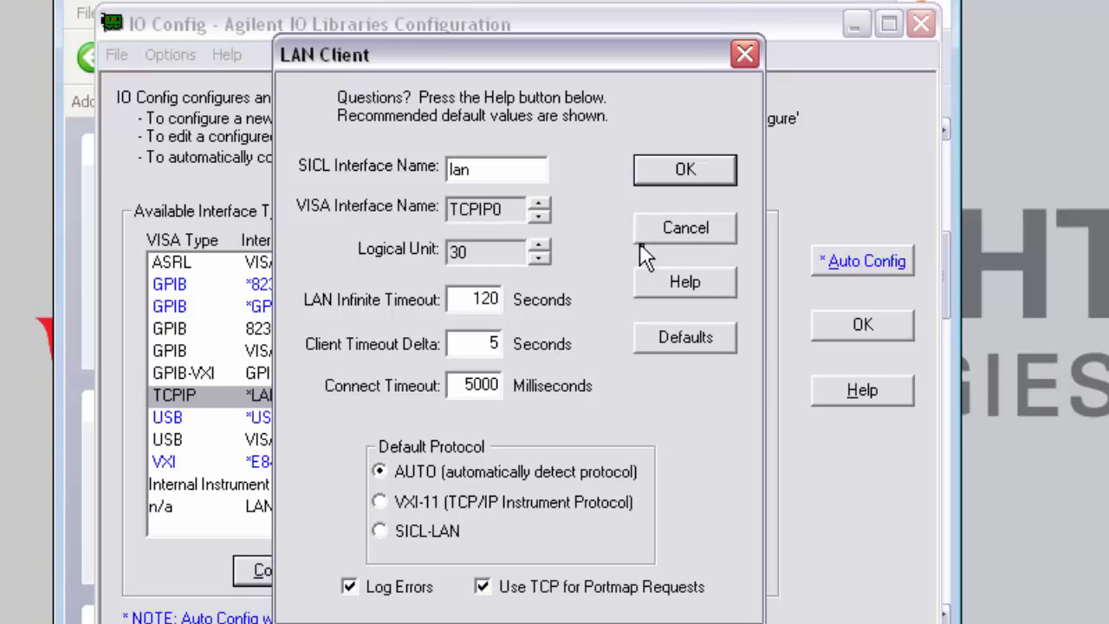
click(678, 173)
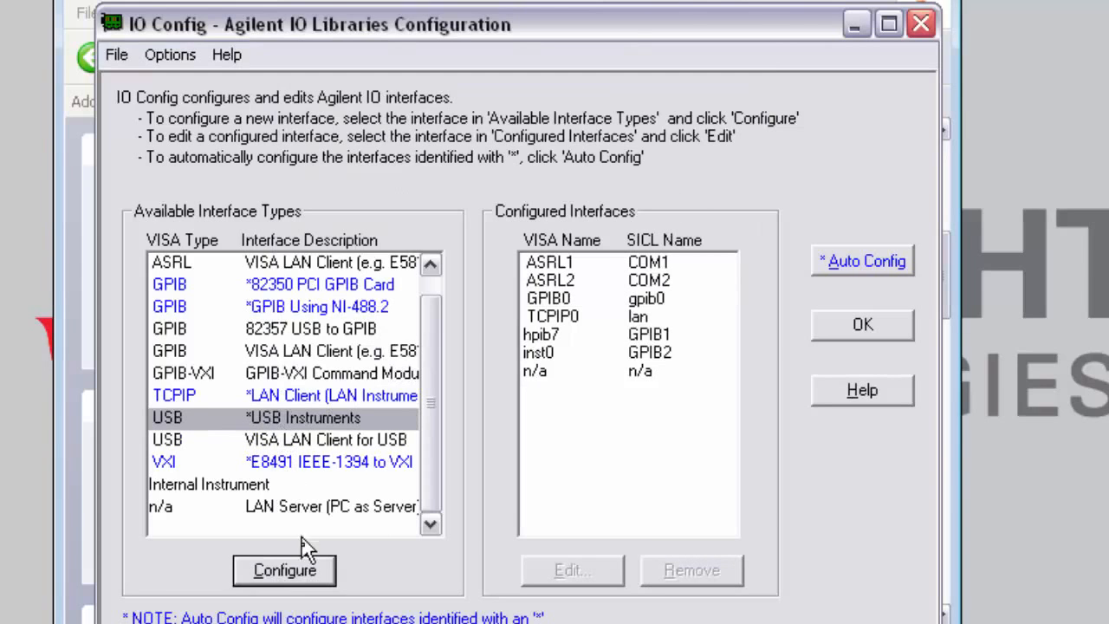
click(309, 569)
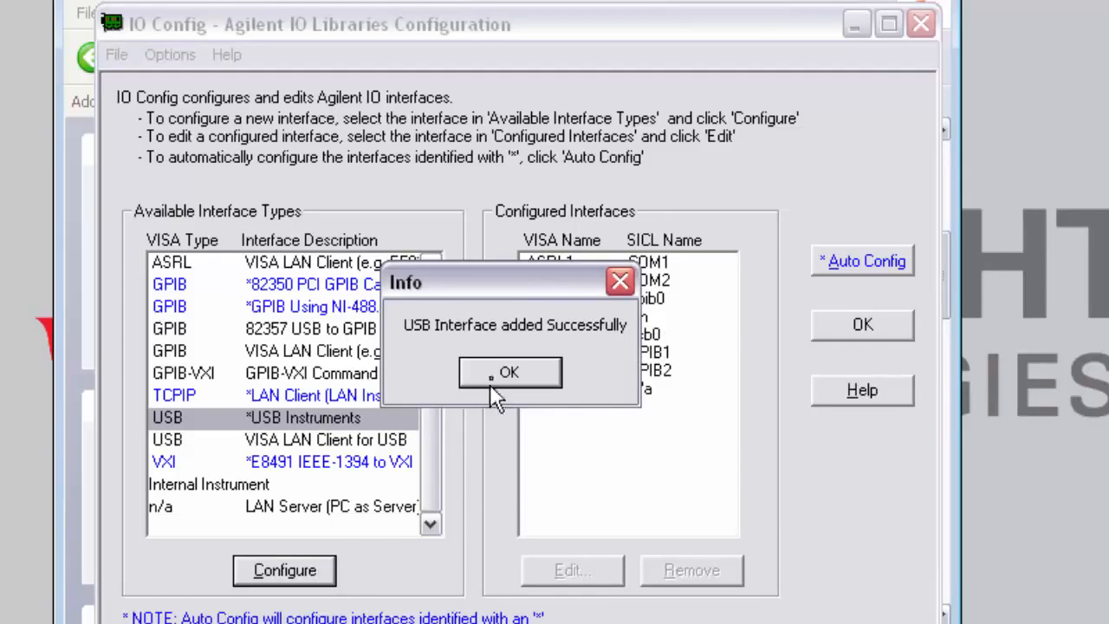
click(490, 373)
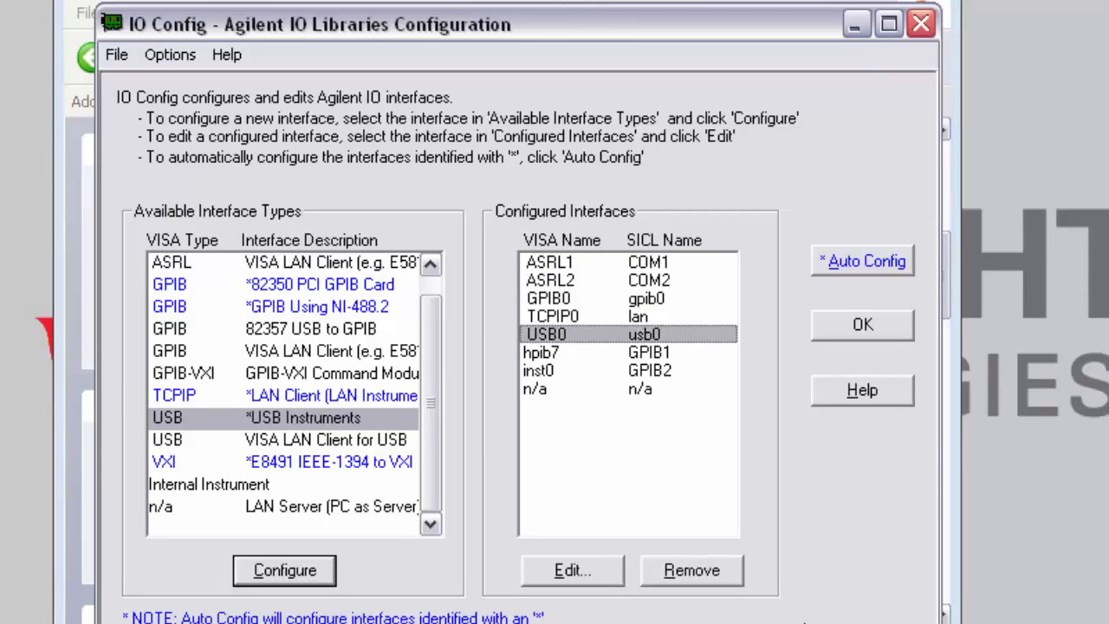
click(866, 333)
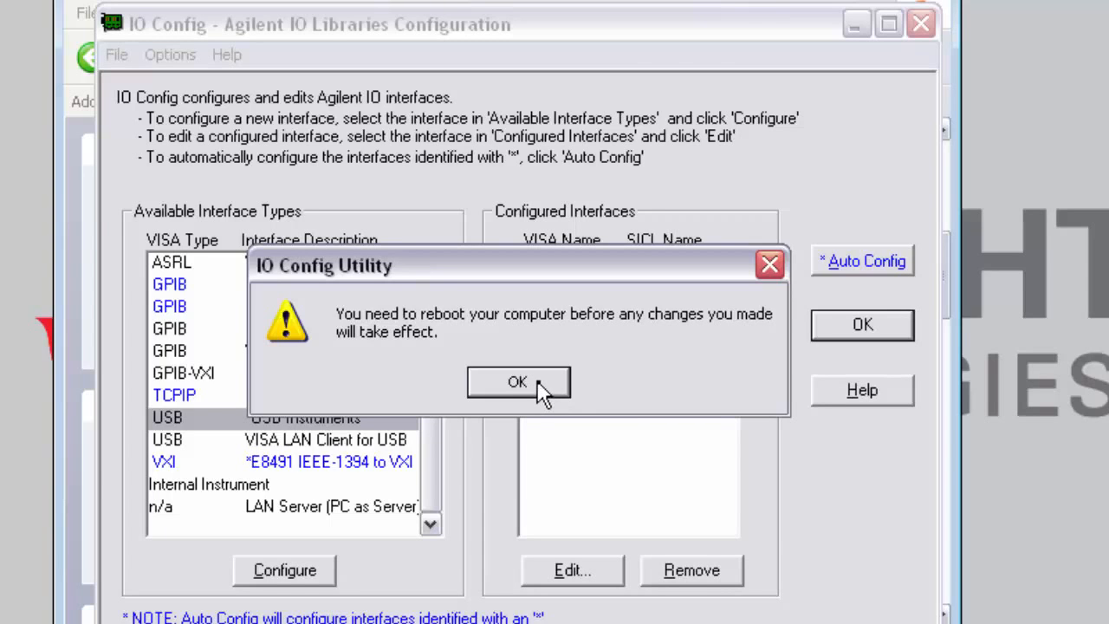
click(537, 380)
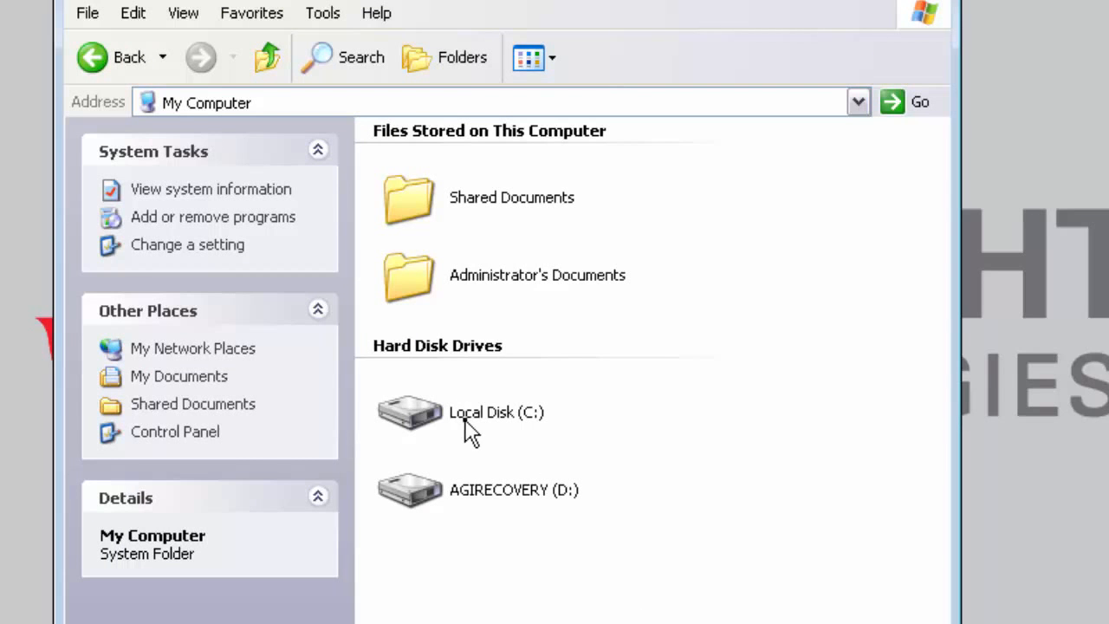
- Relaunch iocfg32.exe from C:\Program Files\Agilent\IO Libraries Suite\bin, check the configured interfaces list, and close the utility
double_click(466, 425)
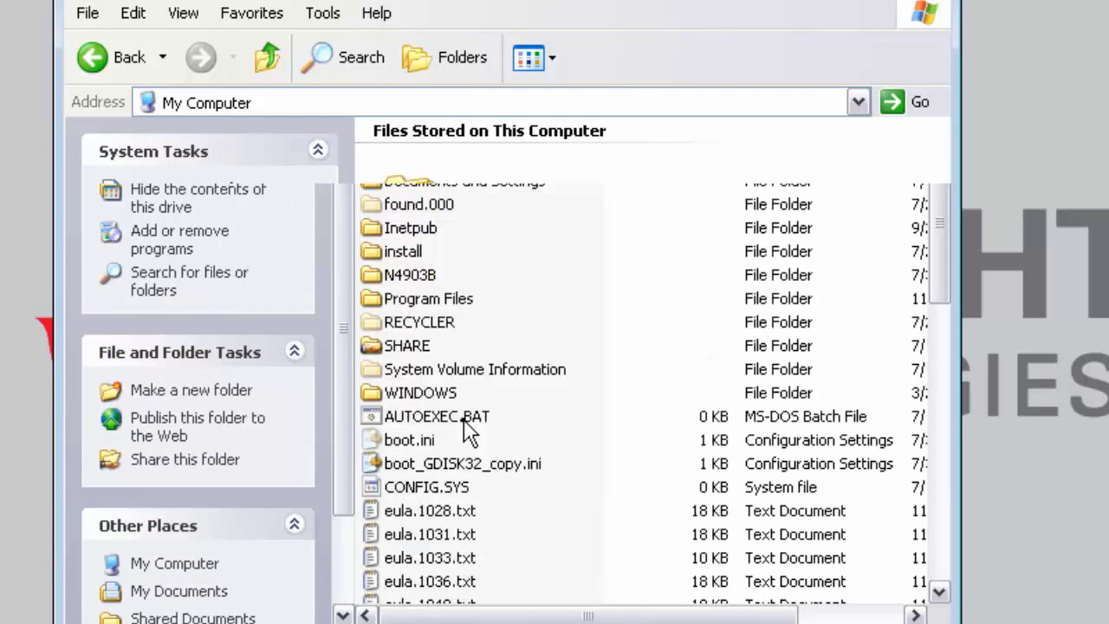
double_click(443, 301)
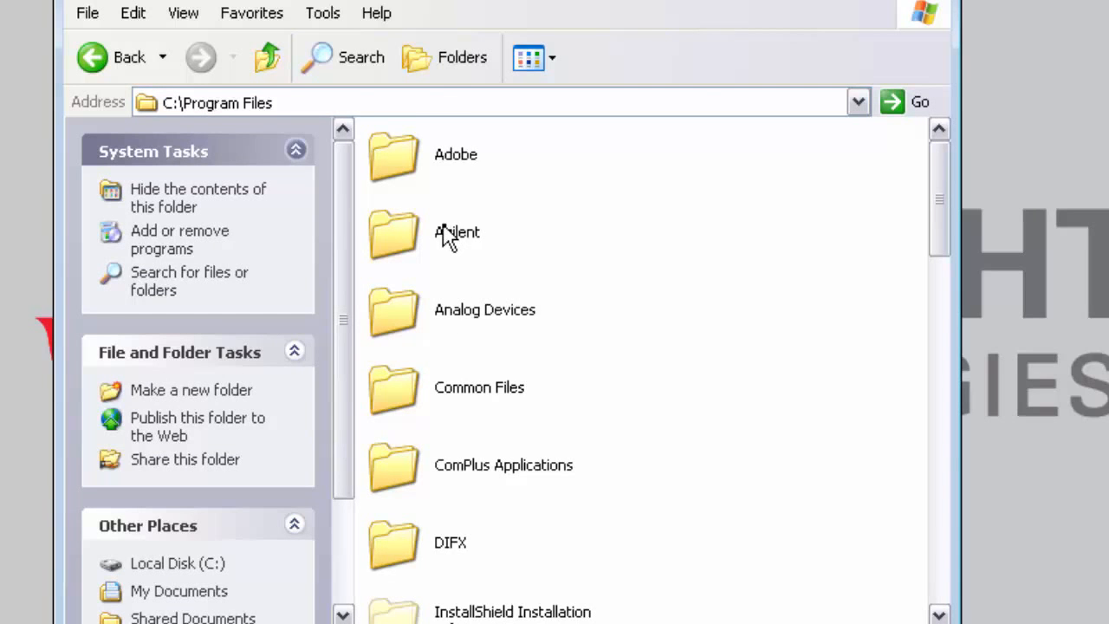
double_click(446, 232)
double_click(446, 156)
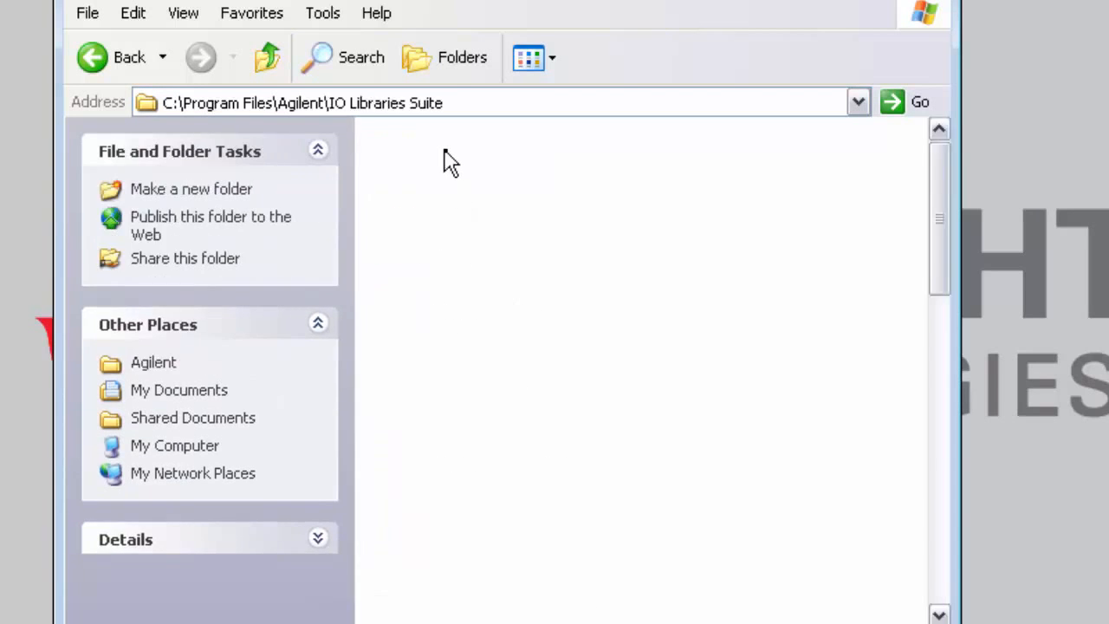
double_click(422, 155)
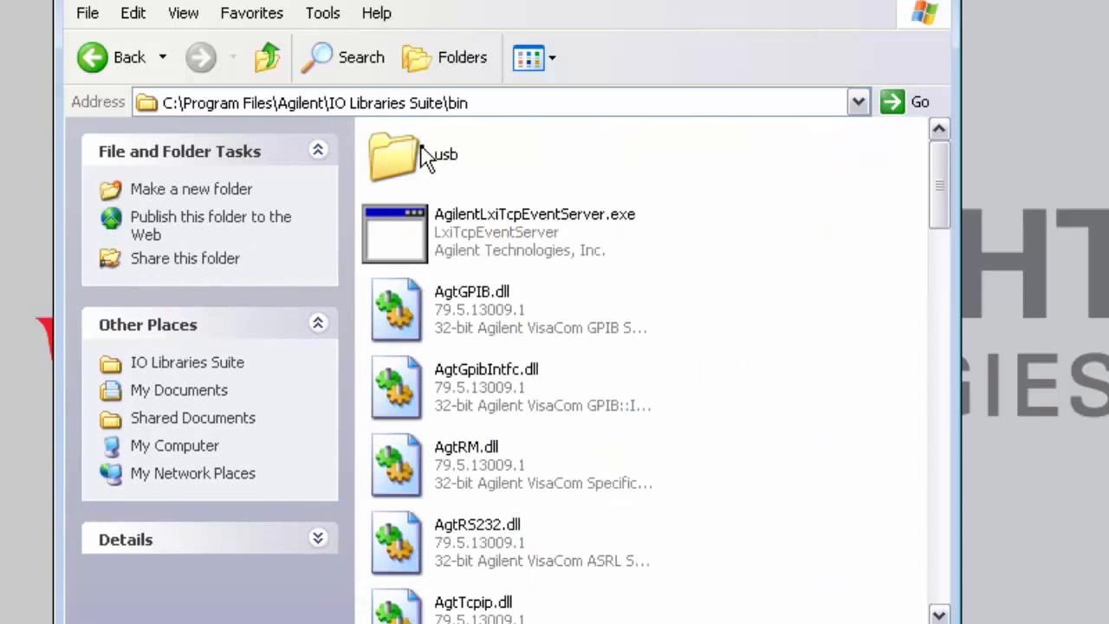
click(939, 381)
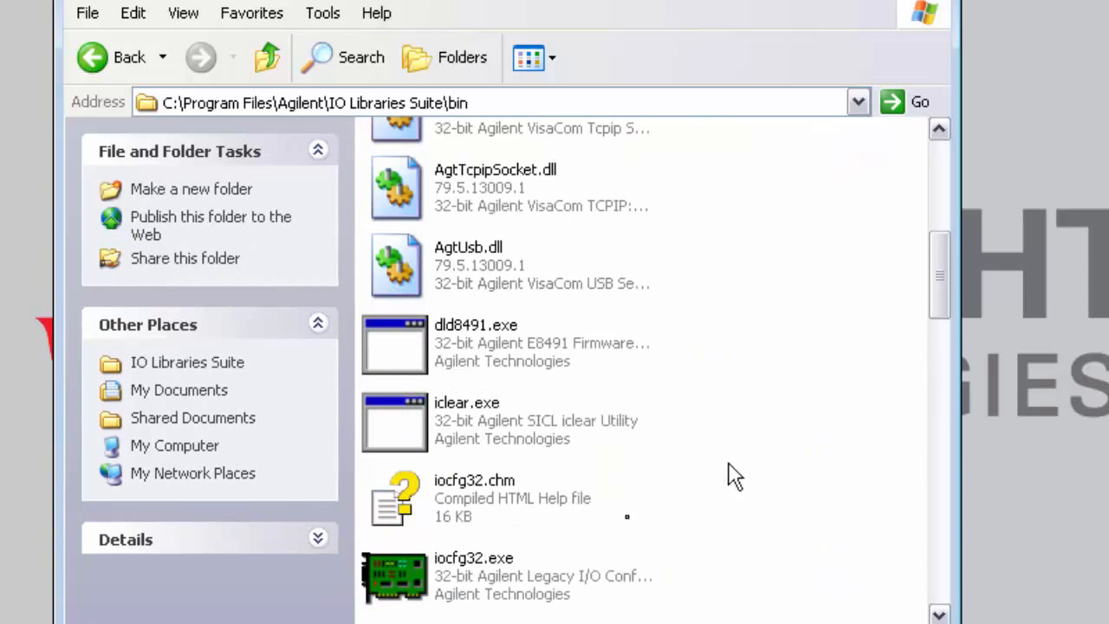
double_click(485, 594)
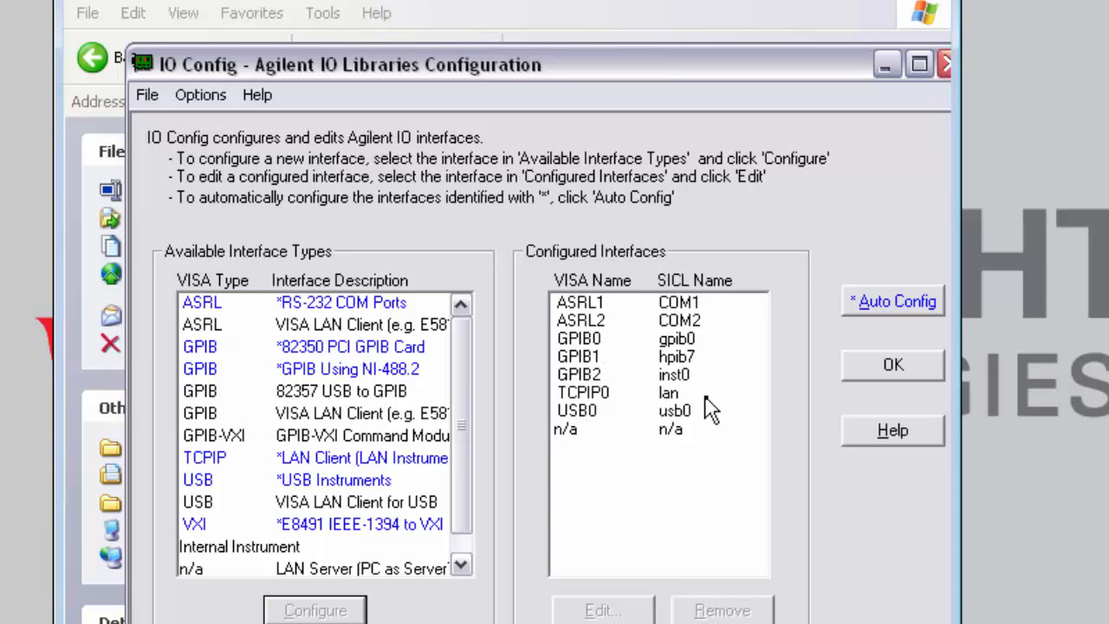
click(898, 368)
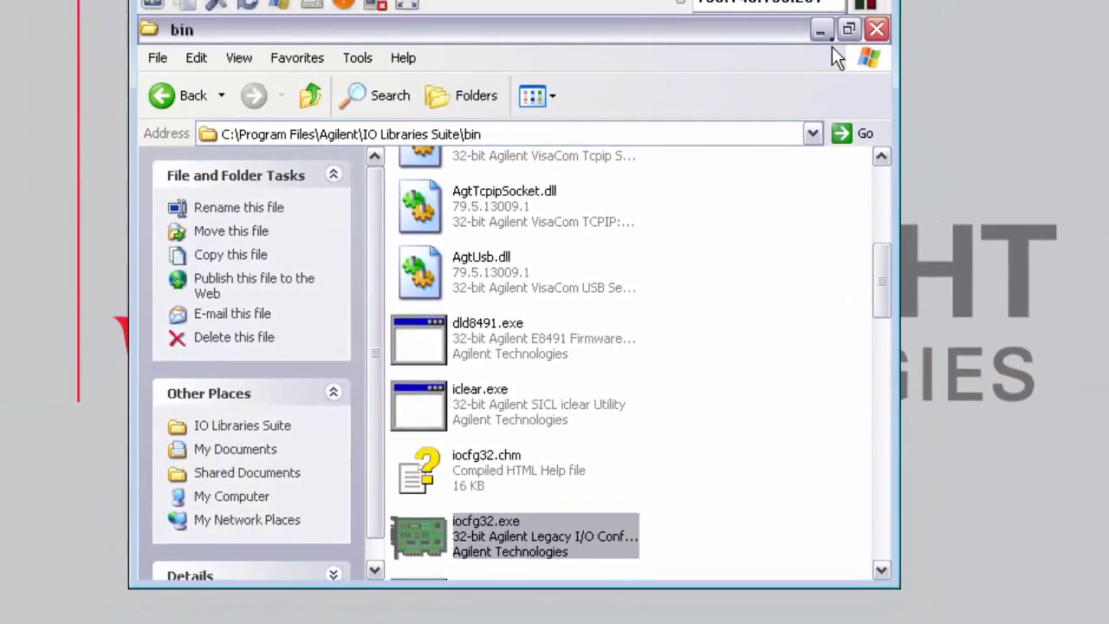
- Minimize the bin folder, run the ViFind32 debug utility from Agilent IO Control, and check the N4900 Series firmware server window
click(819, 31)
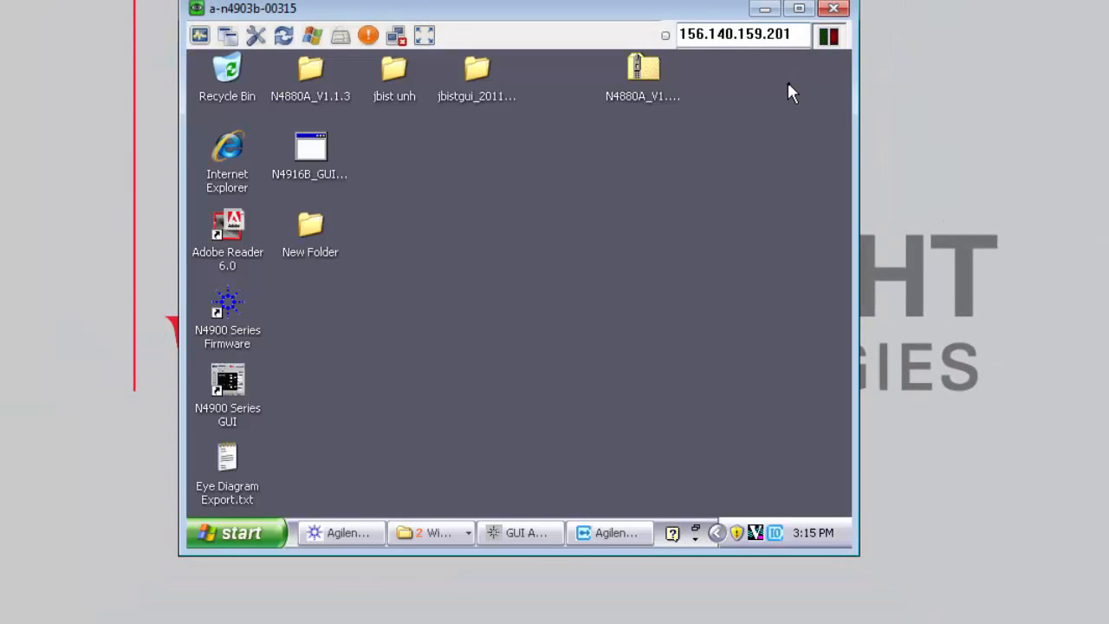
right_click(777, 534)
mouse_move(728, 409)
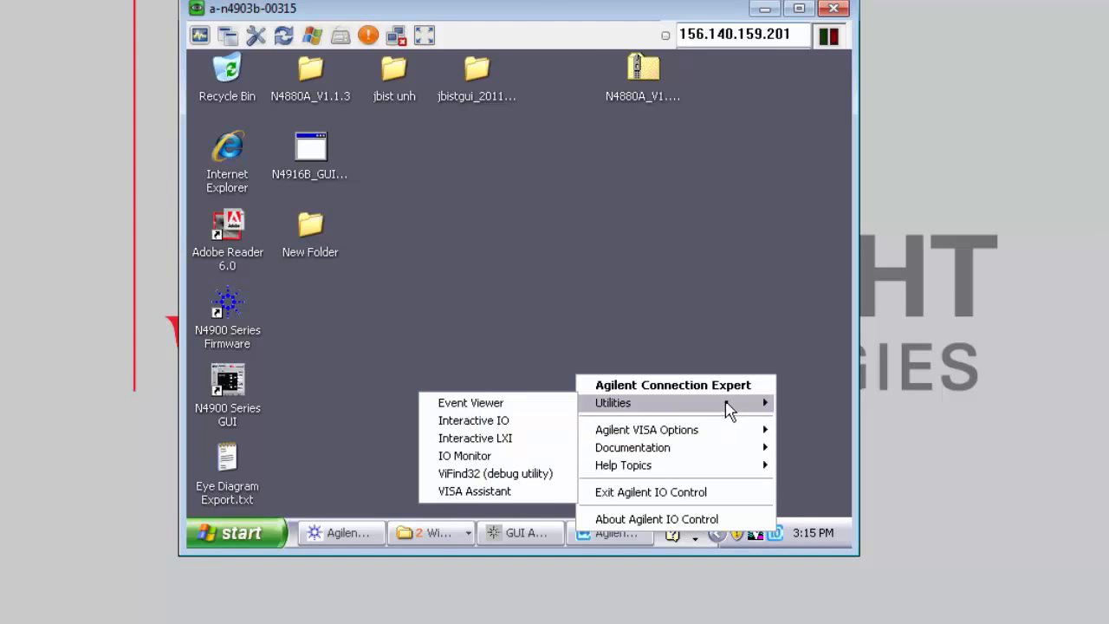
click(505, 474)
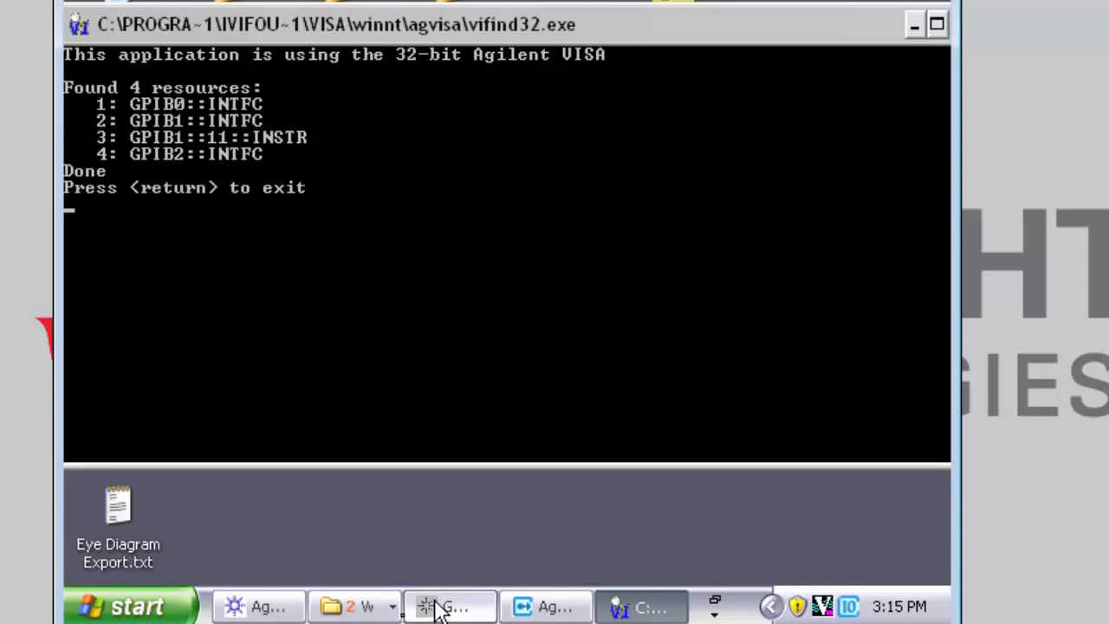
click(260, 607)
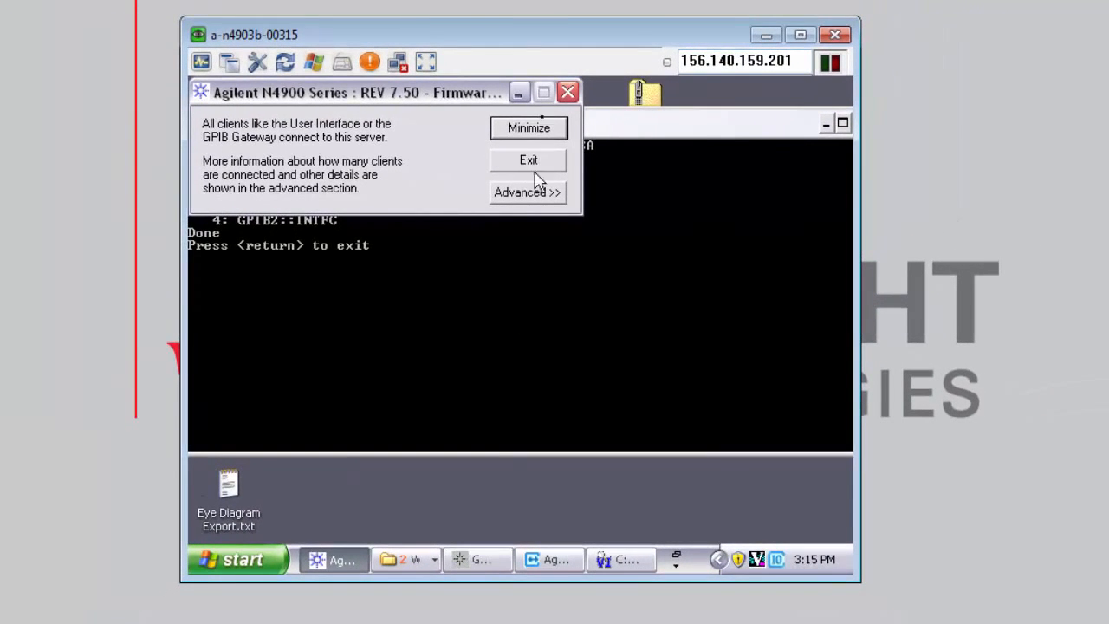
click(517, 91)
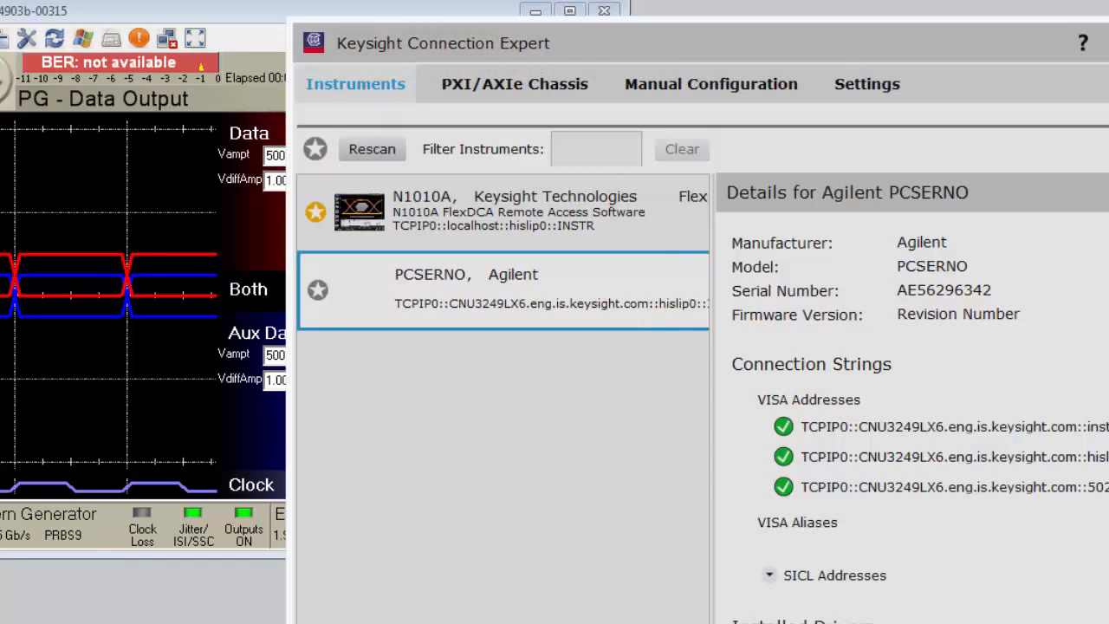
- In Keysight Connection Expert, manually add a LAN instrument at 156.140.159.201 on TCPIP0 using the Instrument protocol with remote name inst0
click(686, 85)
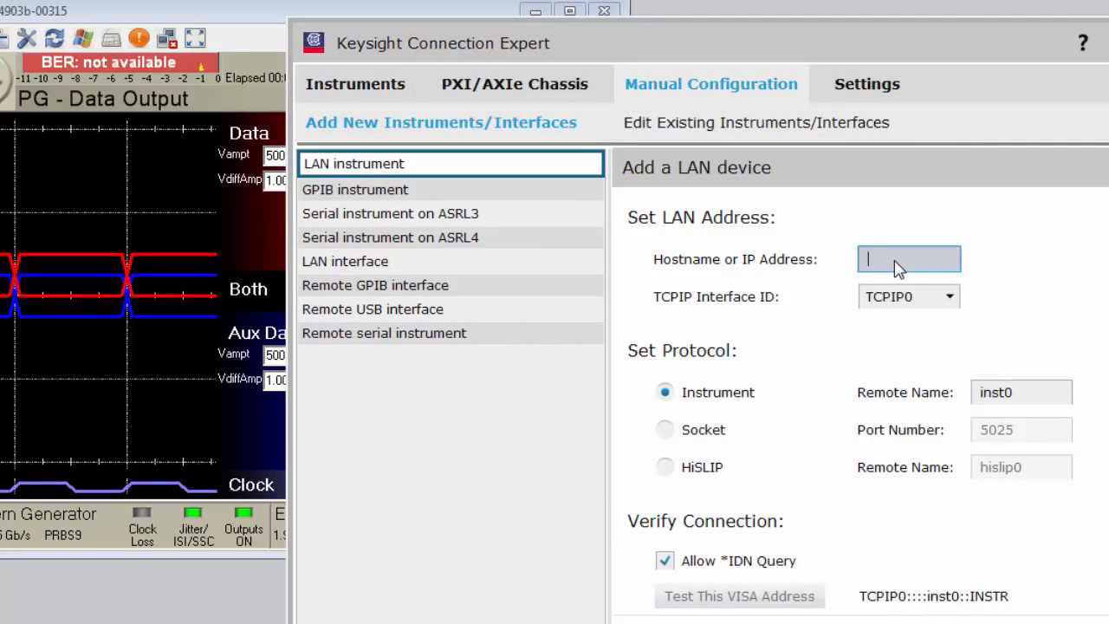
drag(932, 53, 922, 97)
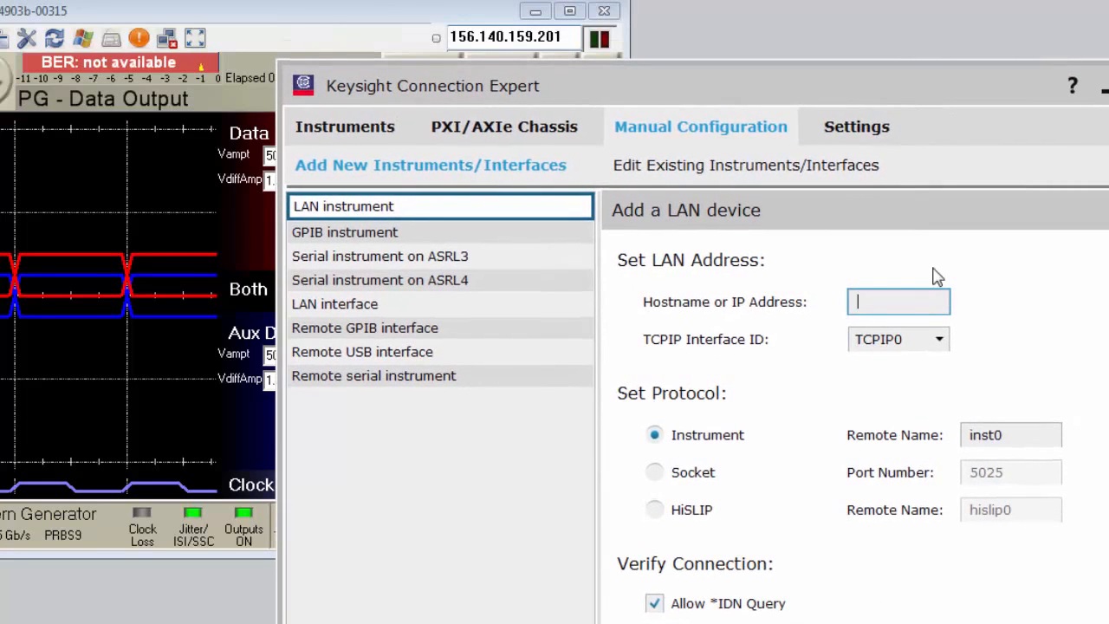
text(156.)
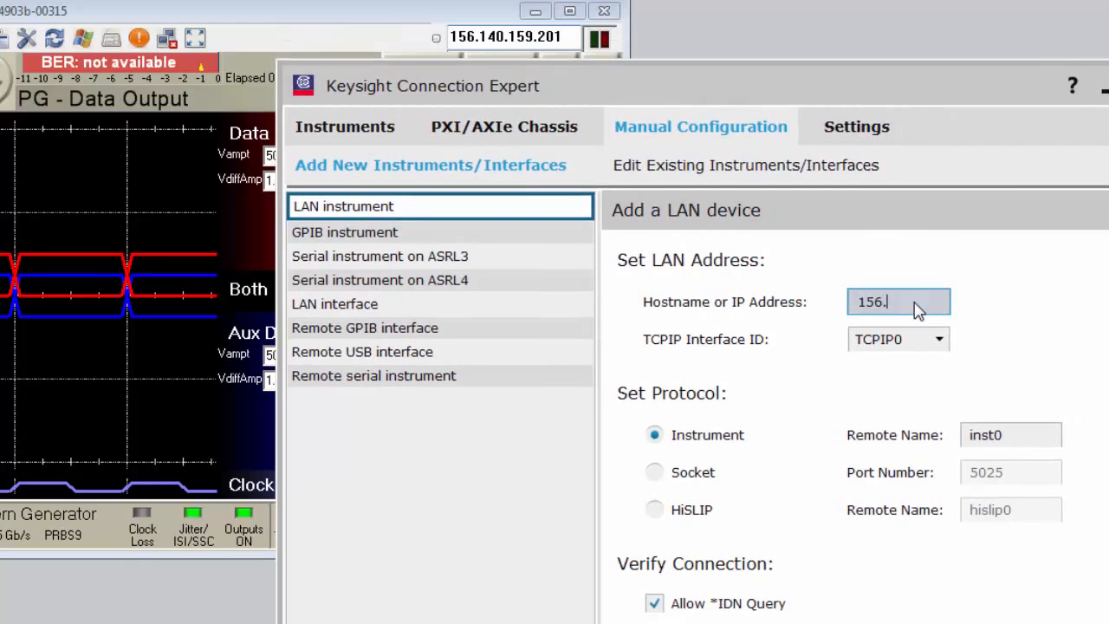
text(140.159.201)
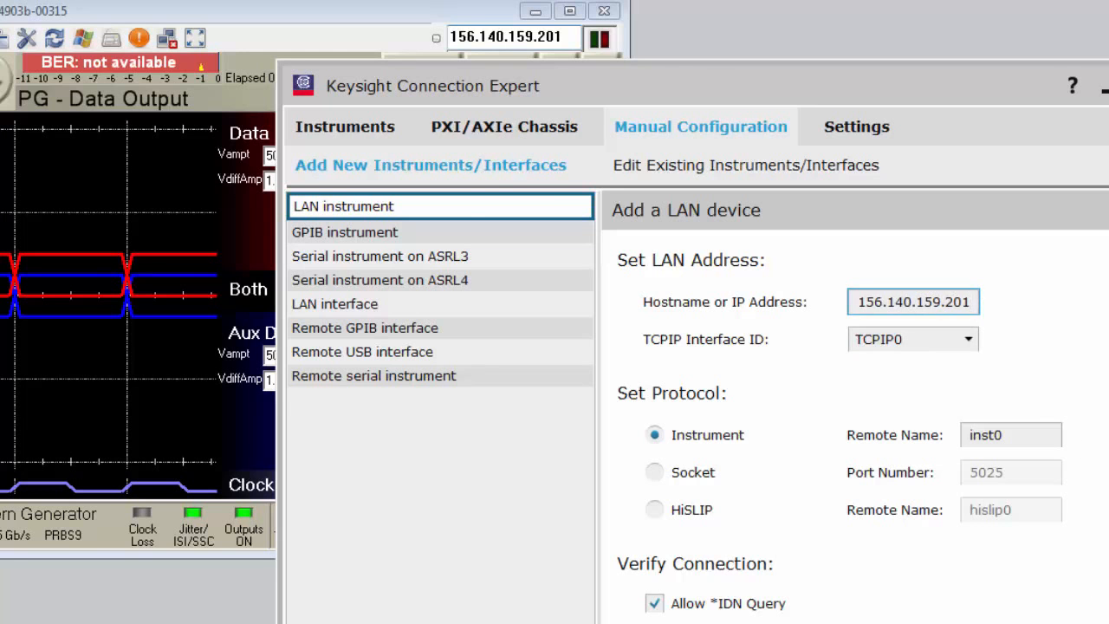
key(Return)
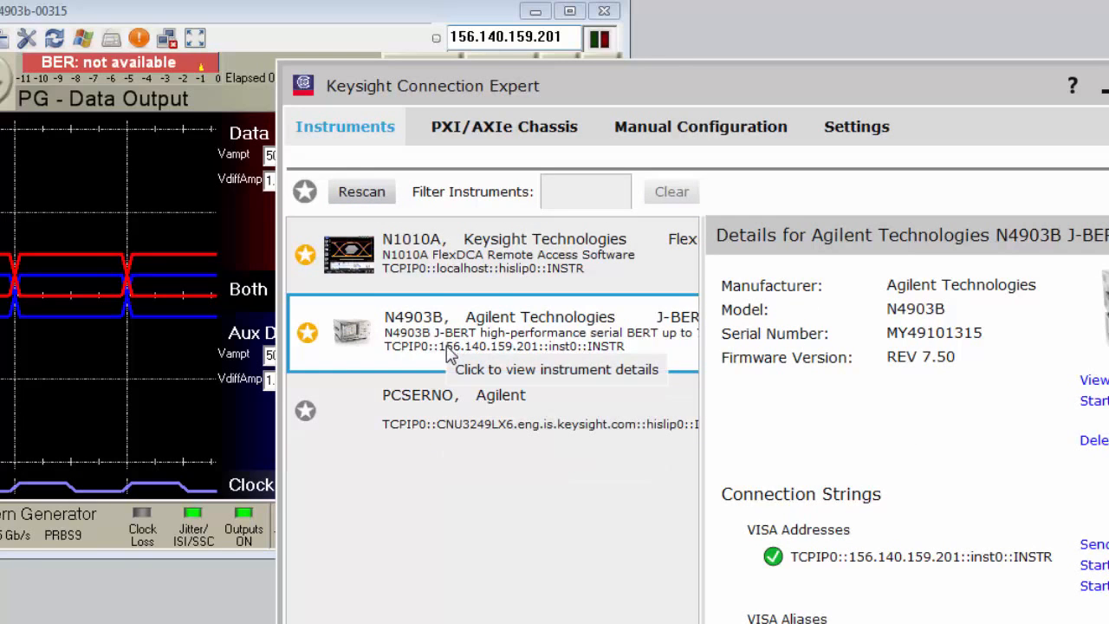
- Query the N4903B with *IDN? in Interactive IO, and close it and minimize Connection Expert
click(1098, 548)
click(605, 284)
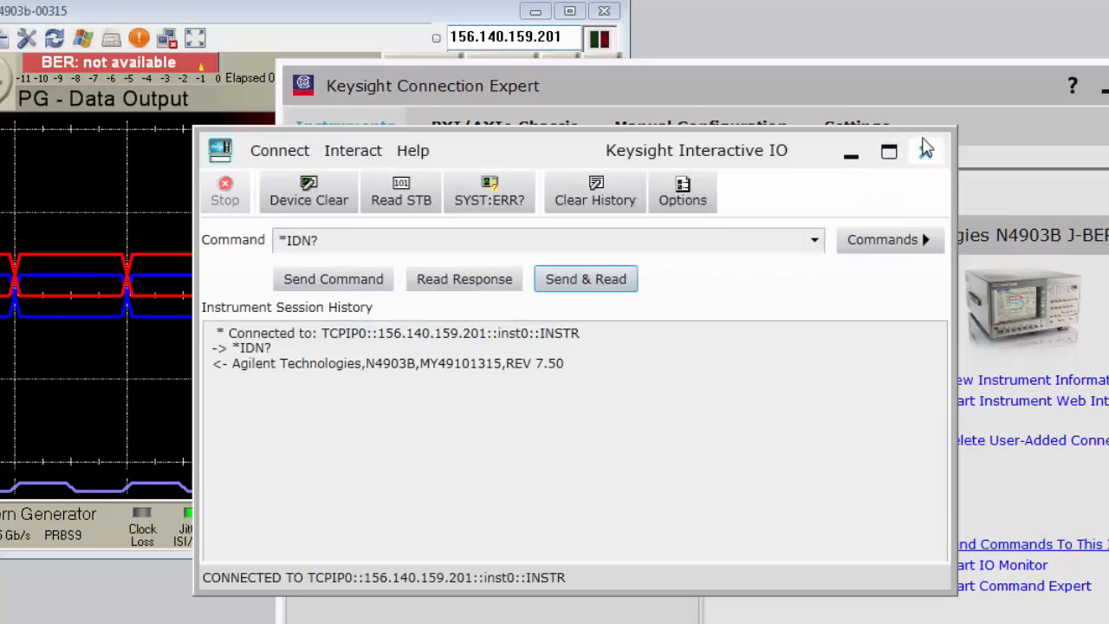
click(926, 152)
click(1102, 90)
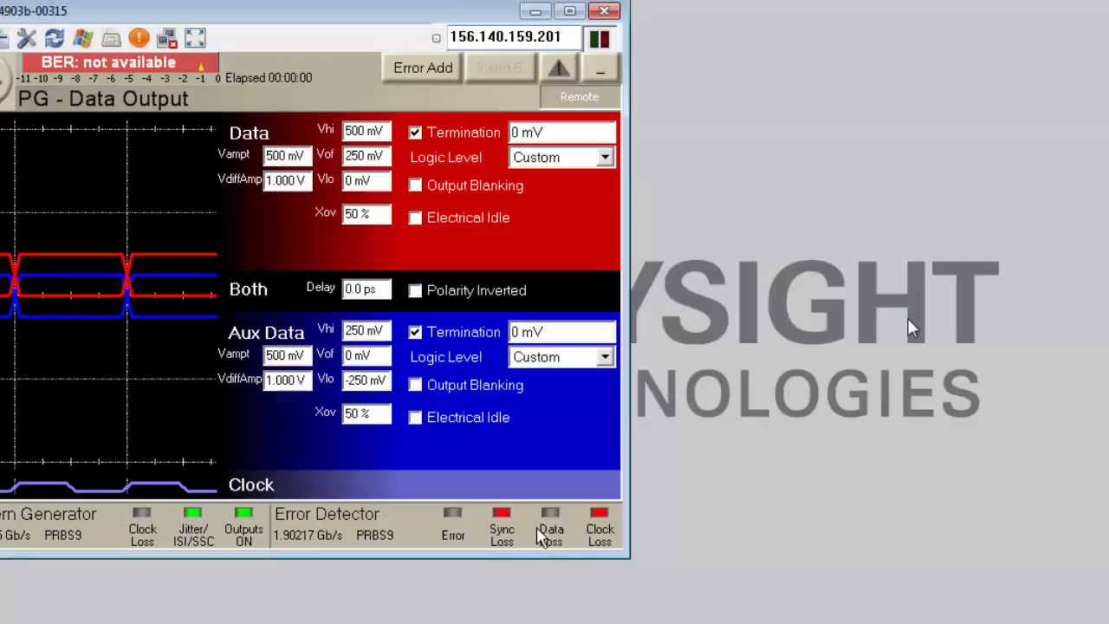